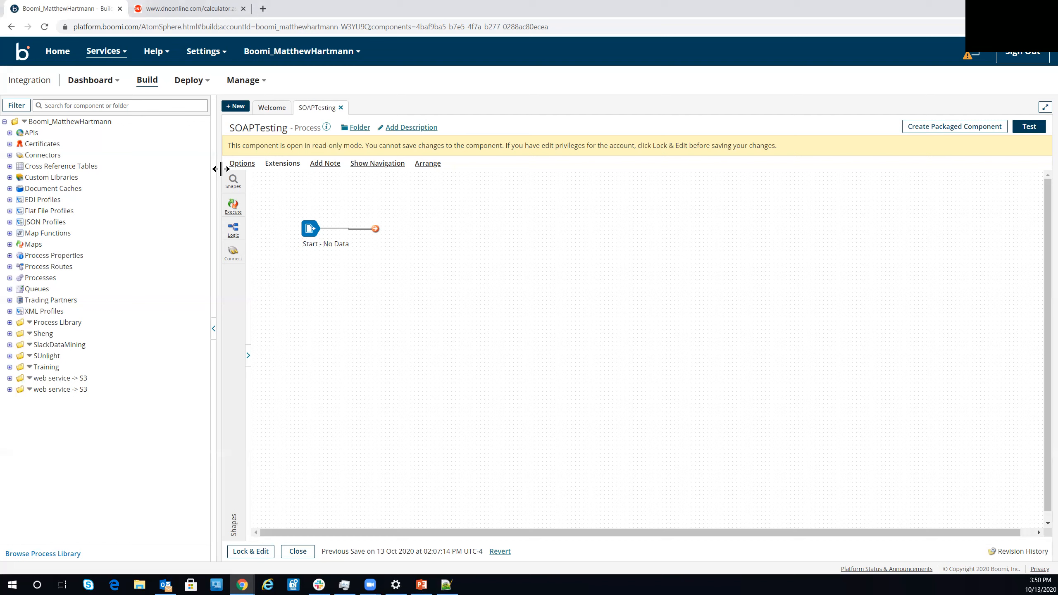
- Find the Web Services SOAP Client connector among the shapes and add it to the SOAPTesting process canvas
left_click(227, 183)
type("soap")
left_click_drag(292, 208, 756, 304)
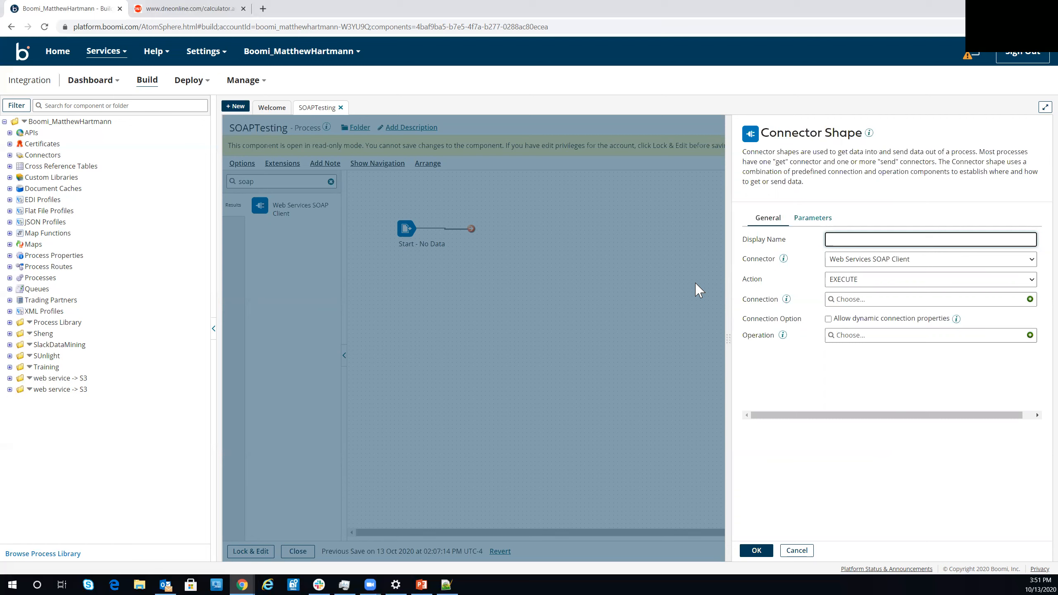
left_click(178, 16)
left_click(183, 27)
key("ctrl+c")
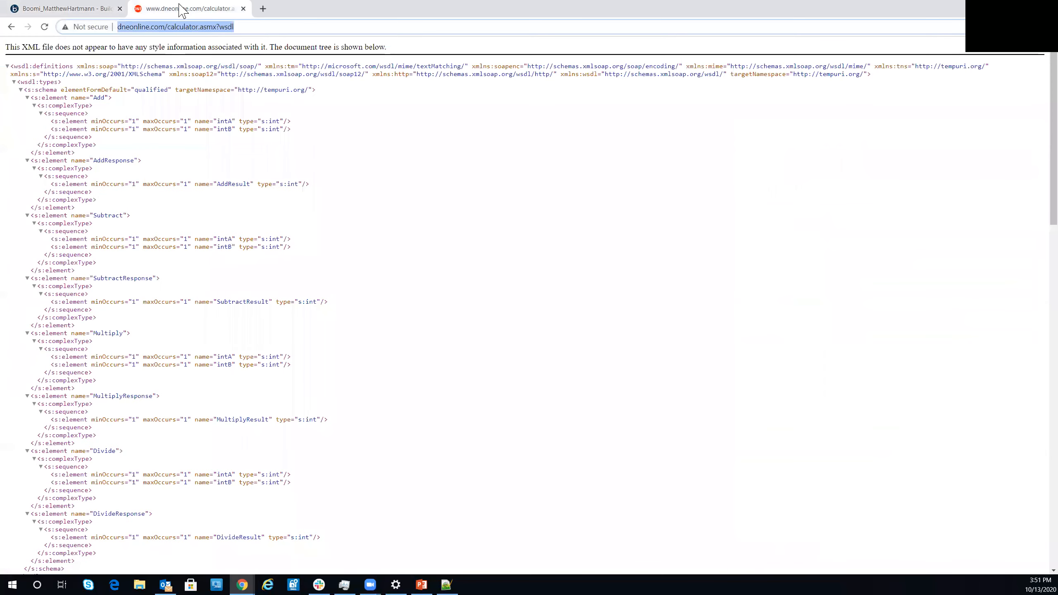
left_click(78, 10)
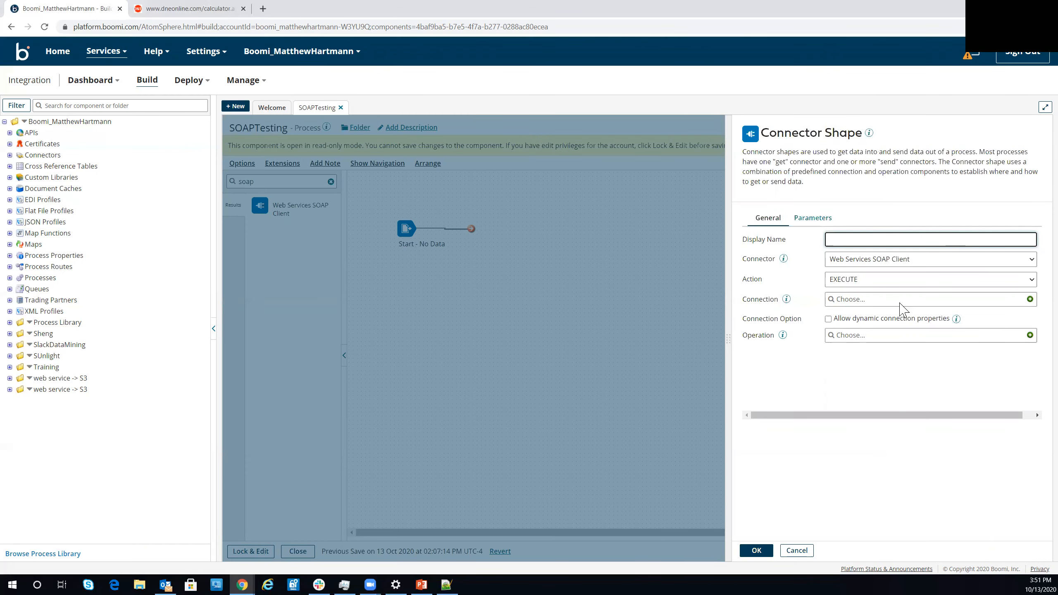
left_click(1030, 299)
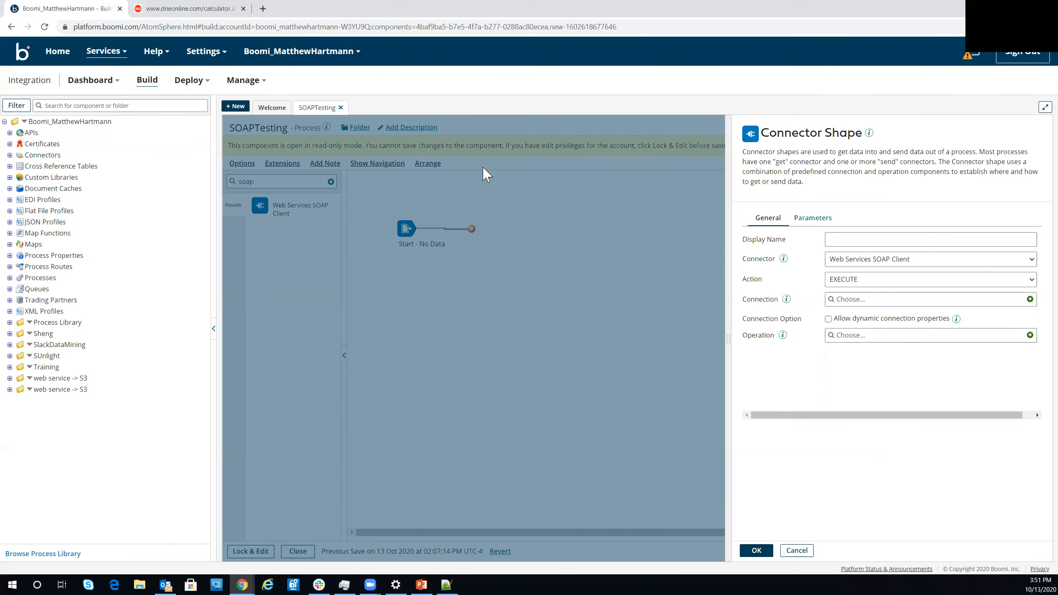
triple_click(329, 128)
type("T")
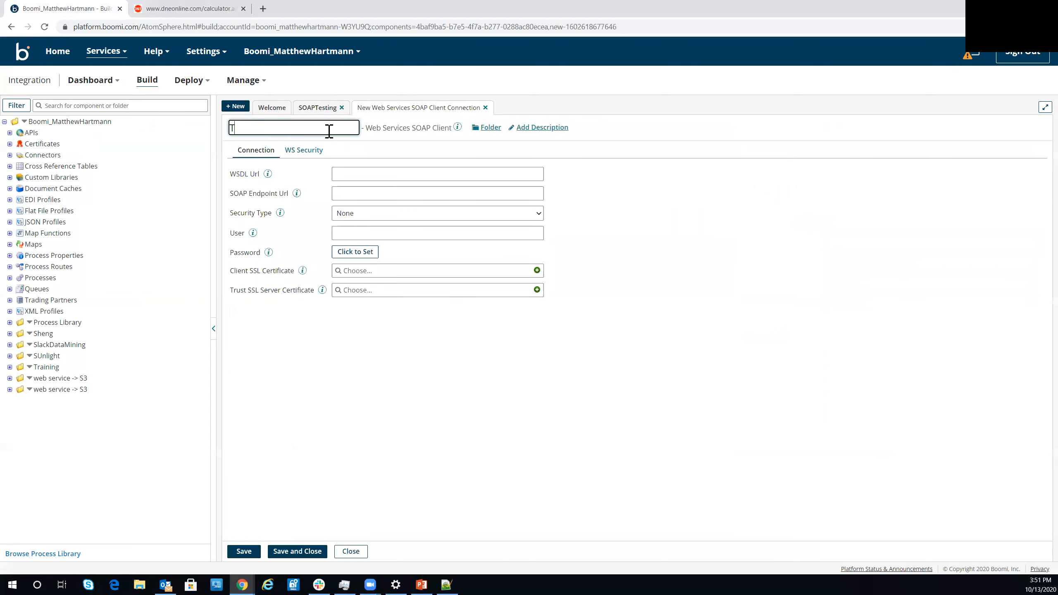
type("echTopicSOAP")
left_click(348, 172)
key("ctrl+v")
left_click(245, 551)
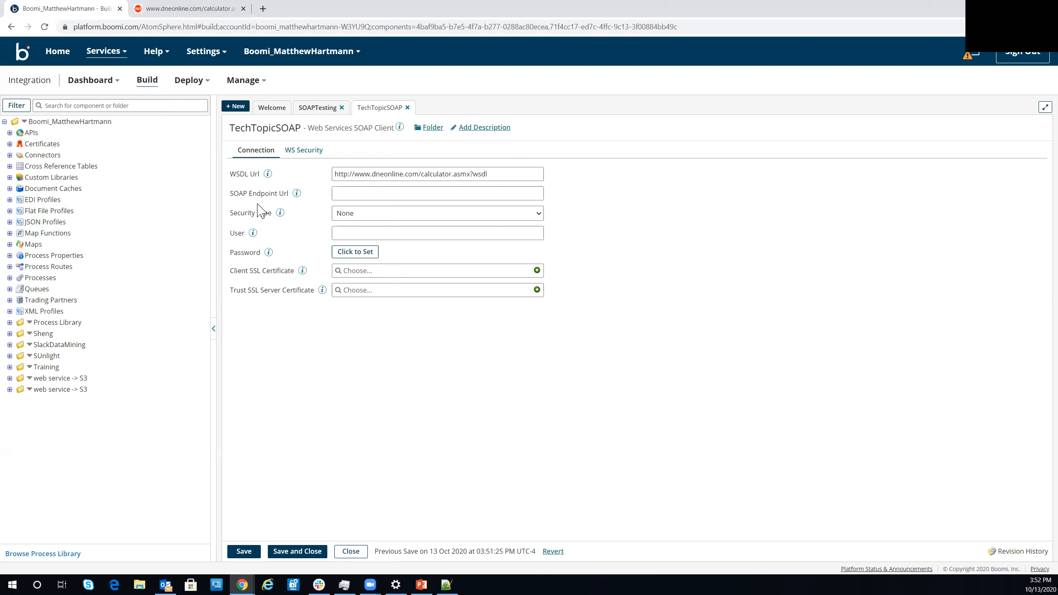
- Examine the connection's available security types, its WS-Security options and the WSDL URL
left_click(382, 215)
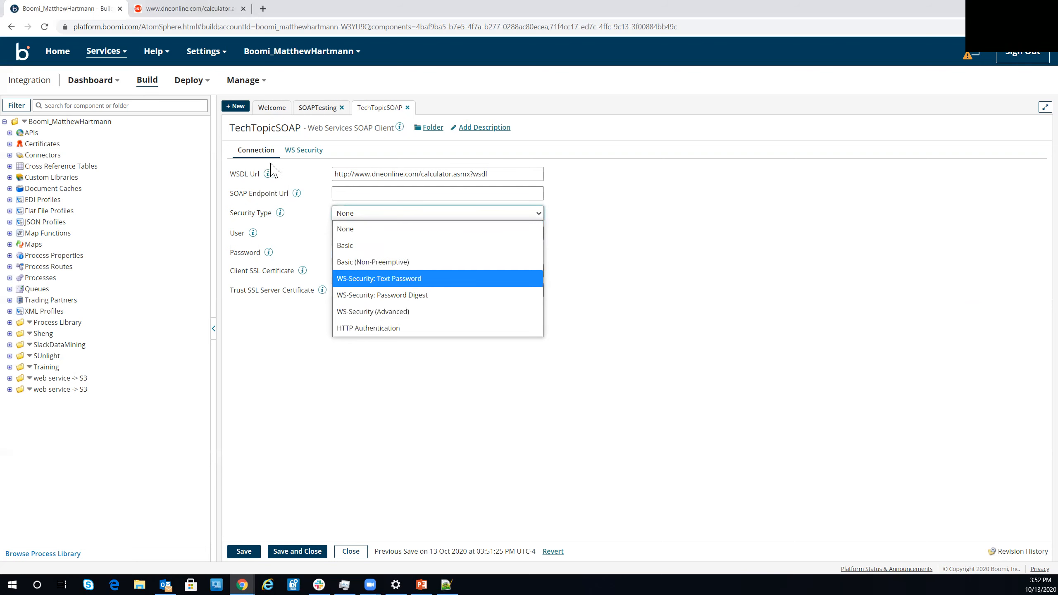
left_click(301, 150)
left_click(265, 179)
left_click(535, 303)
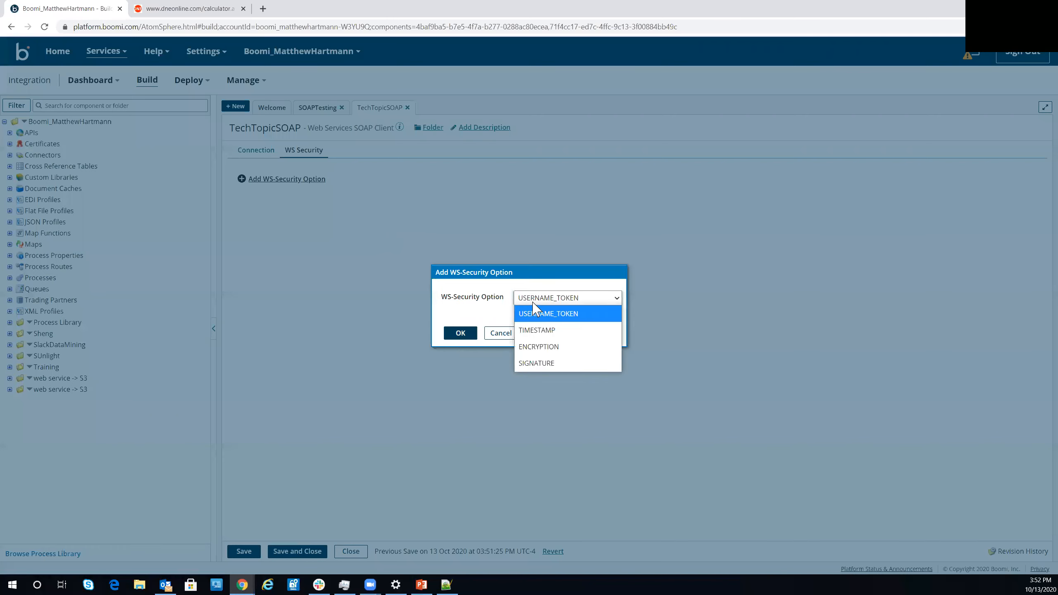
left_click(488, 348)
left_click(496, 336)
left_click(252, 151)
left_click_drag(492, 172, 319, 178)
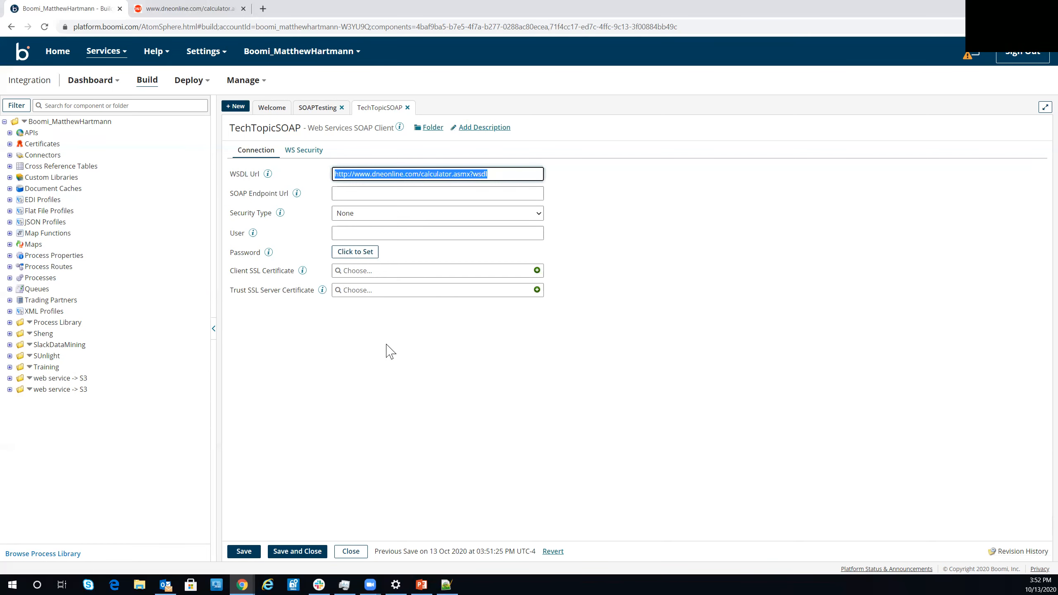
left_click(343, 174)
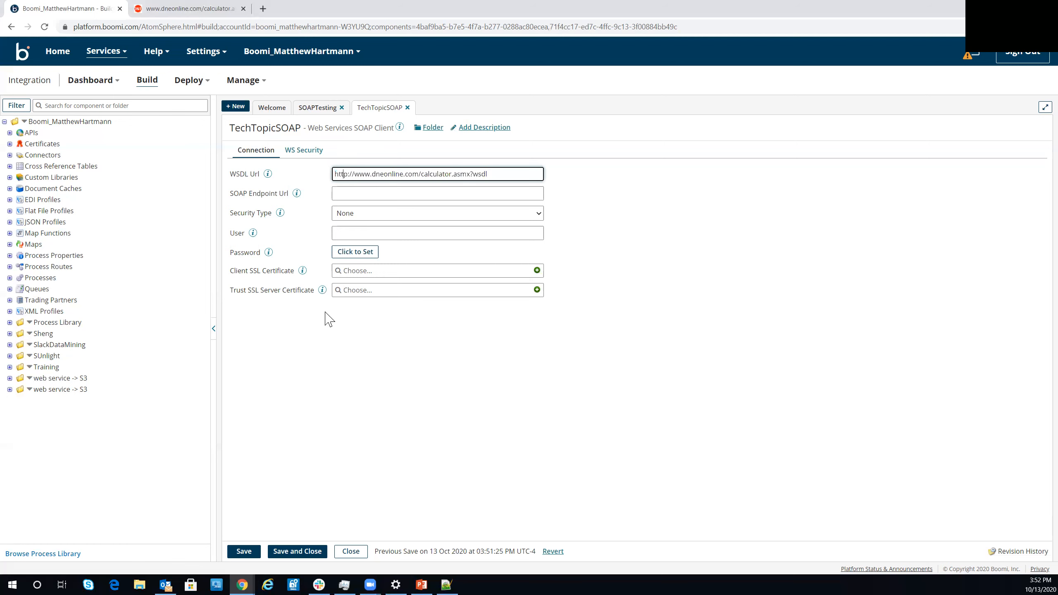
- Save and close the connection, and create and save a new connector operation named SOAPOperation
left_click(282, 559)
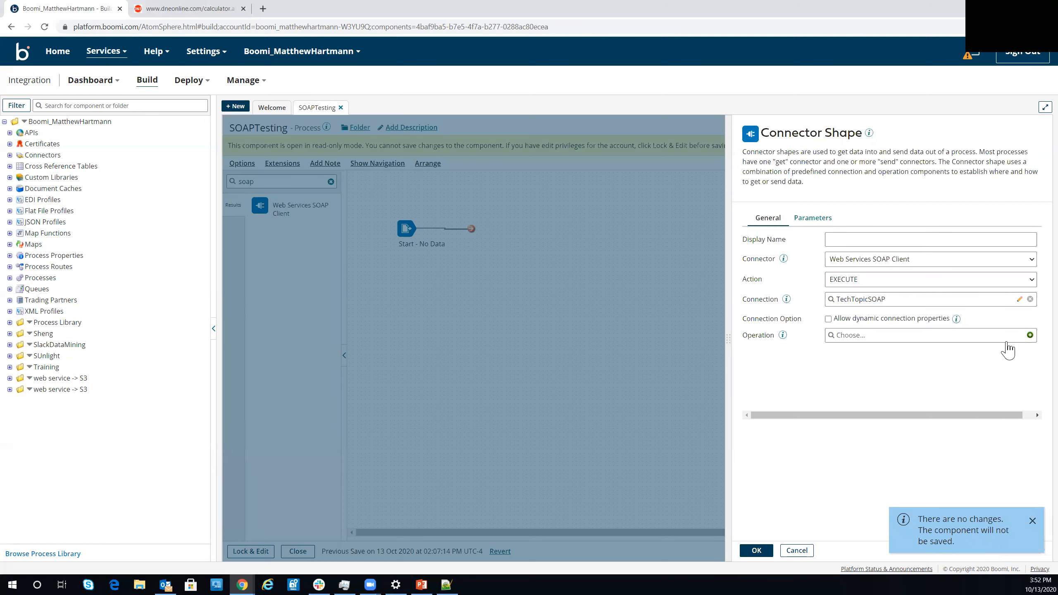
left_click(1030, 335)
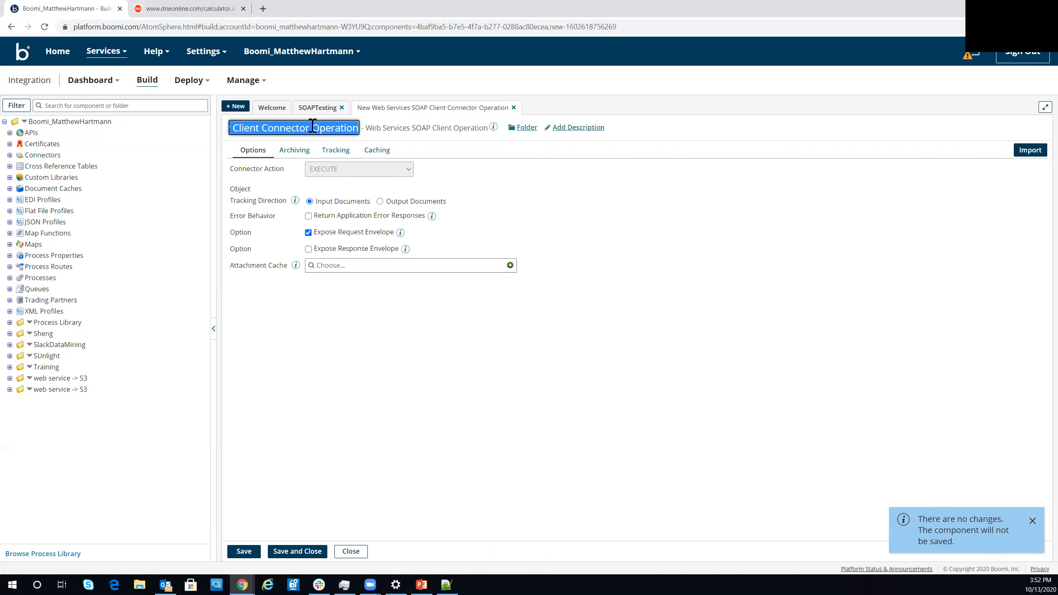
type("SOAPOperation")
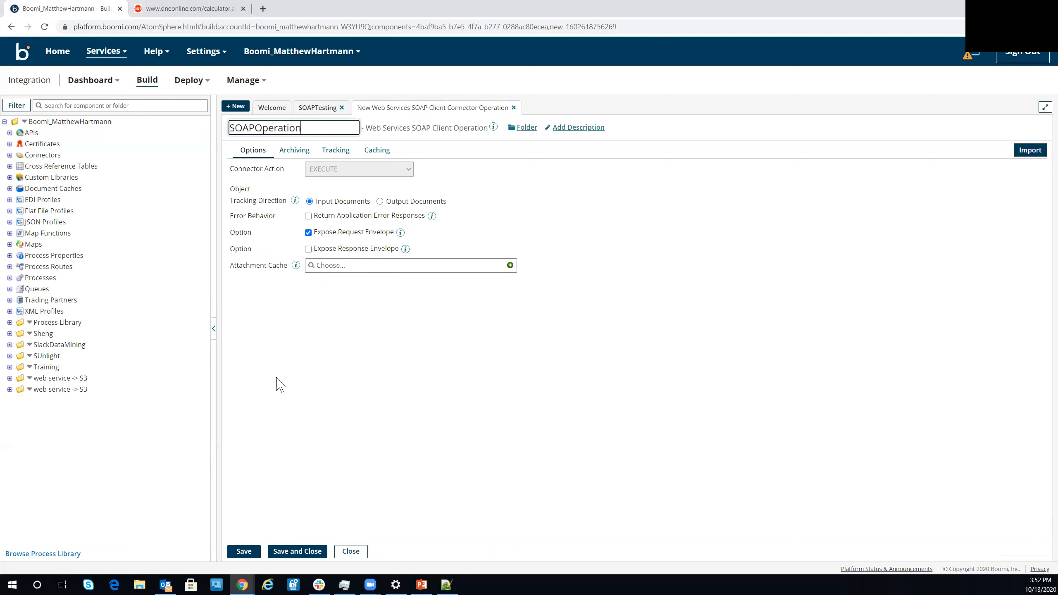
left_click(243, 550)
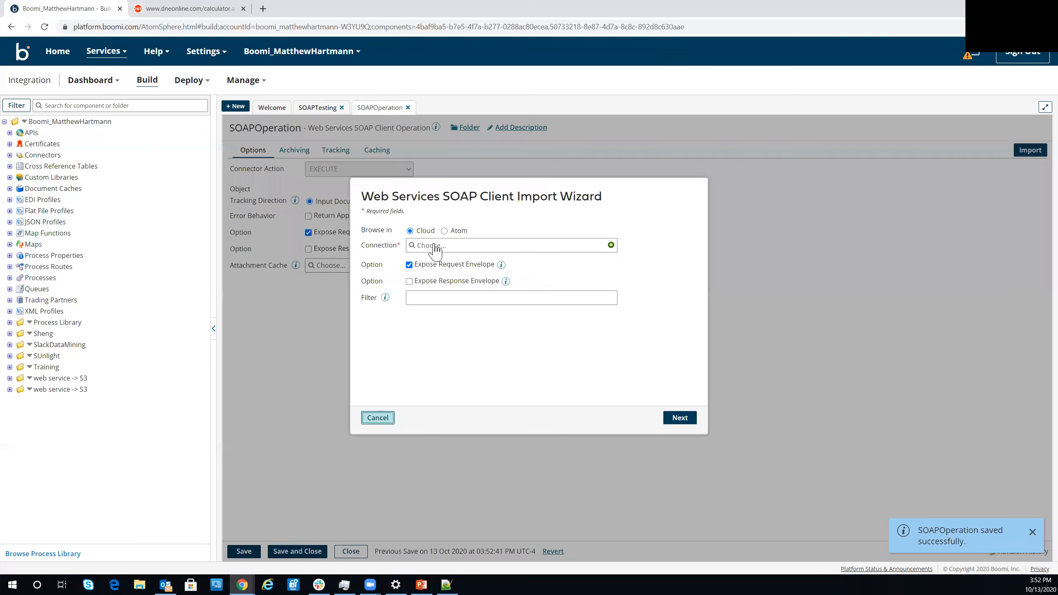
- Import the Add object into SOAPOperation through the TechTopicSOAP connection with the response envelope exposed as well
left_click(432, 246)
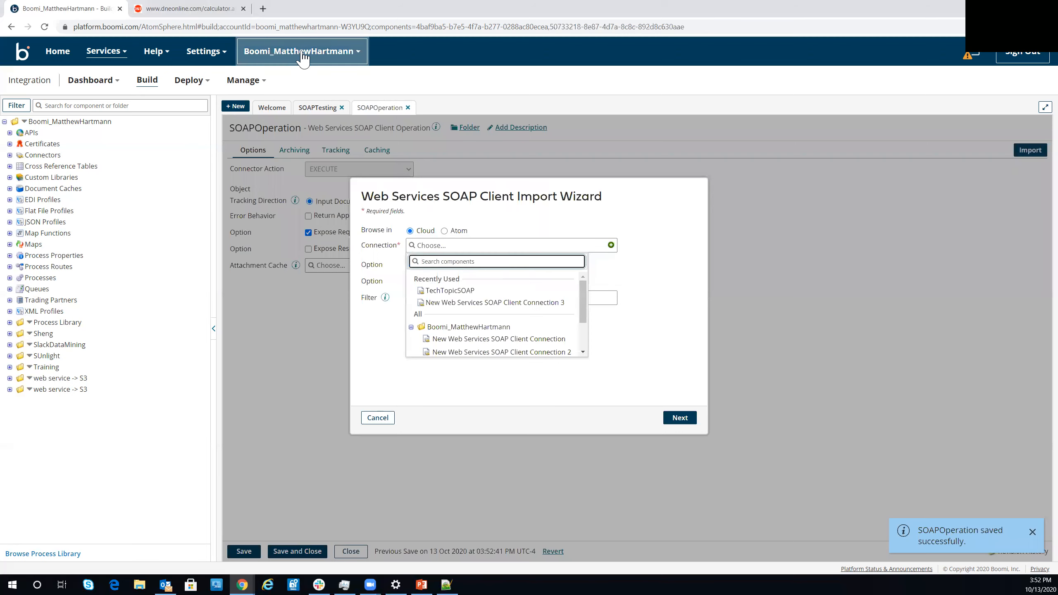
left_click(205, 8)
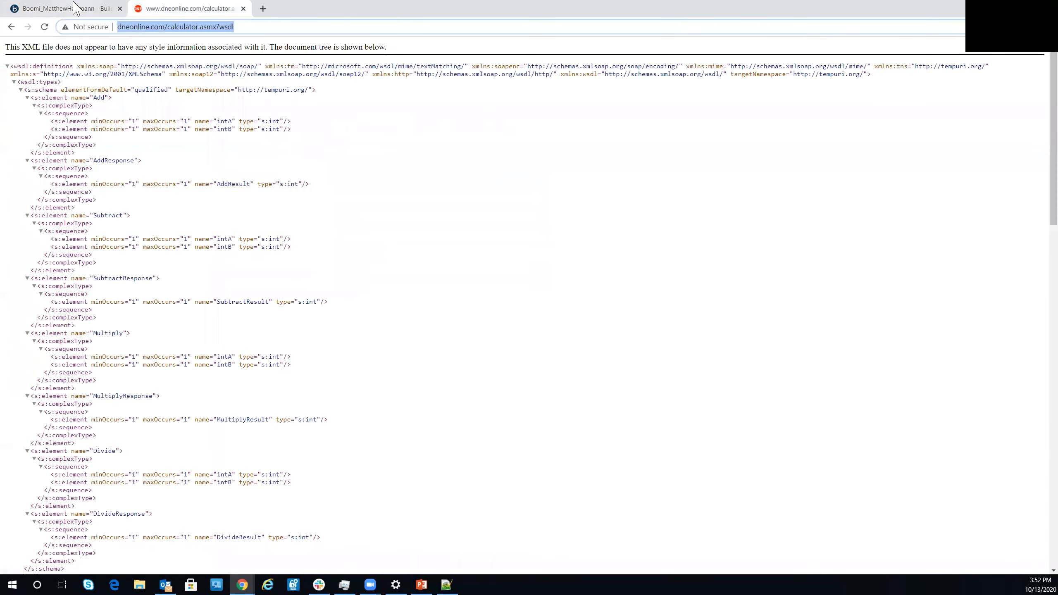
key("ctrl+Tab")
left_click(442, 292)
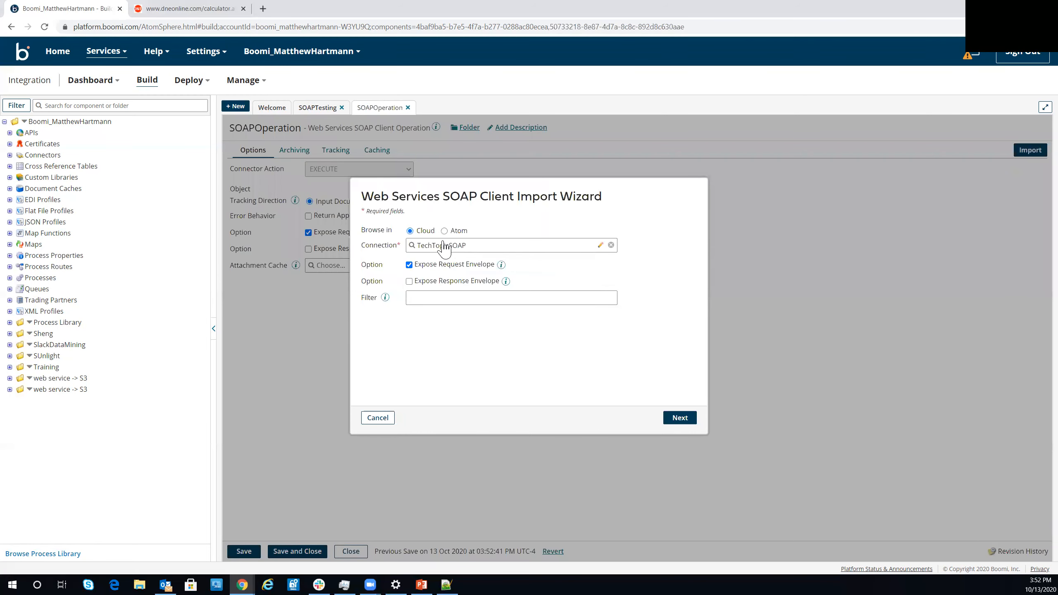
left_click(409, 282)
left_click(679, 419)
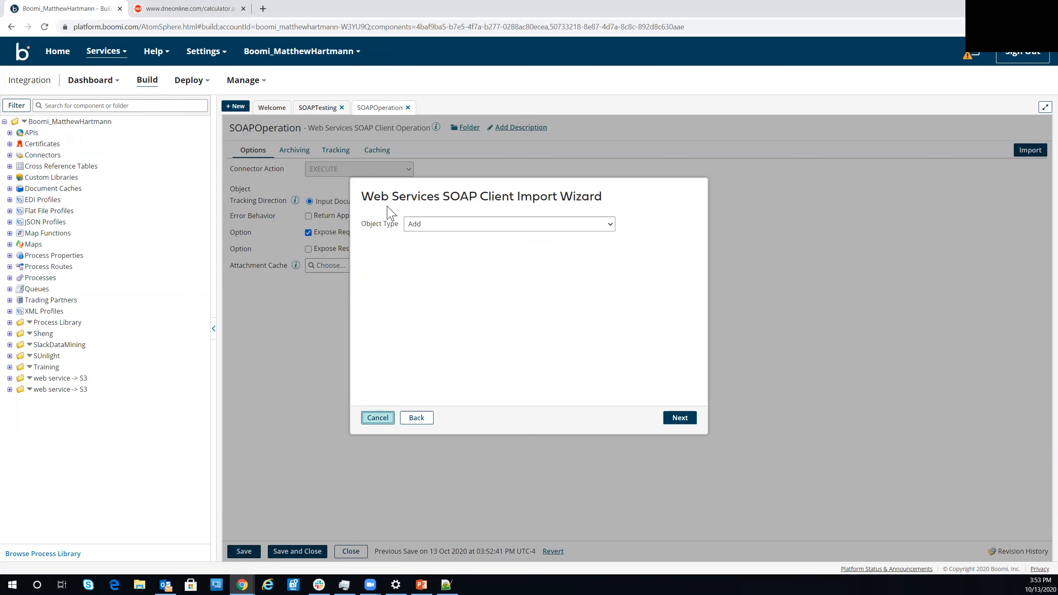
left_click(687, 419)
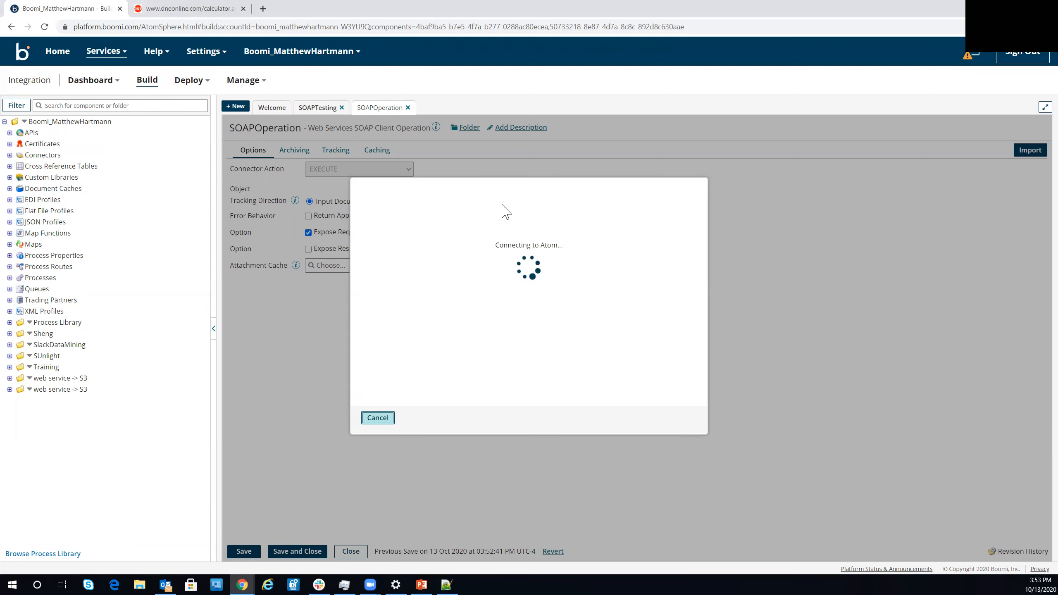
left_click(687, 418)
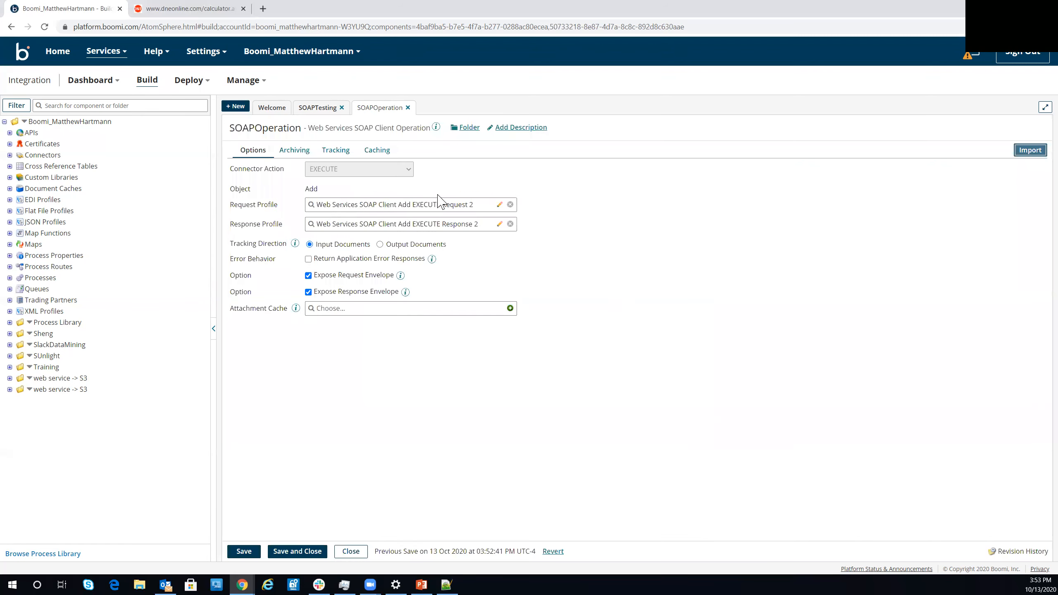
- Open the operation's request profile, rename it MySOAPRequest, unlock it for editing and save it
left_click(499, 204)
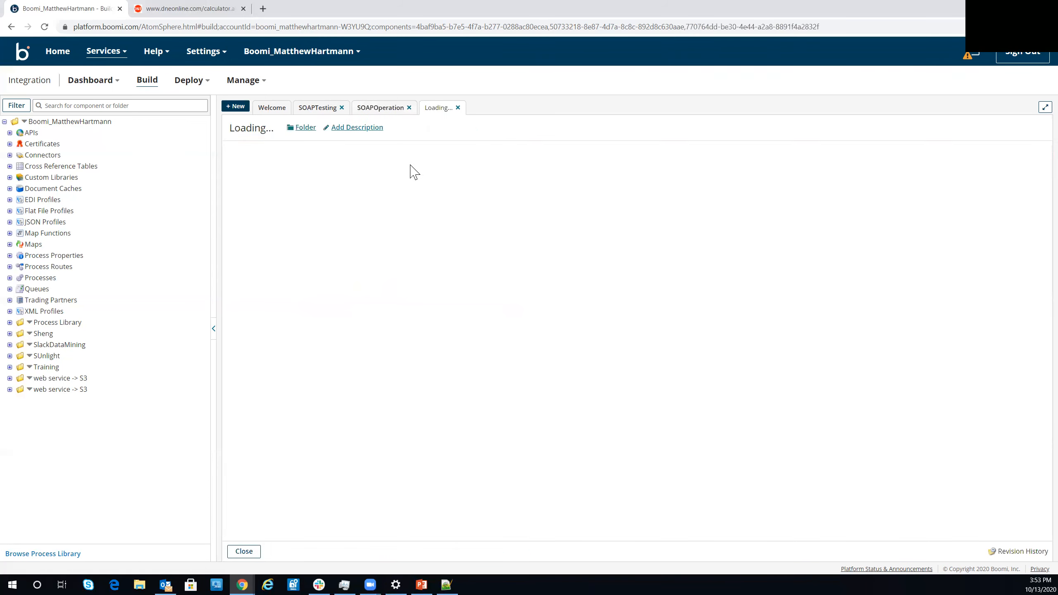
double_click(316, 128)
key("ctrl+a")
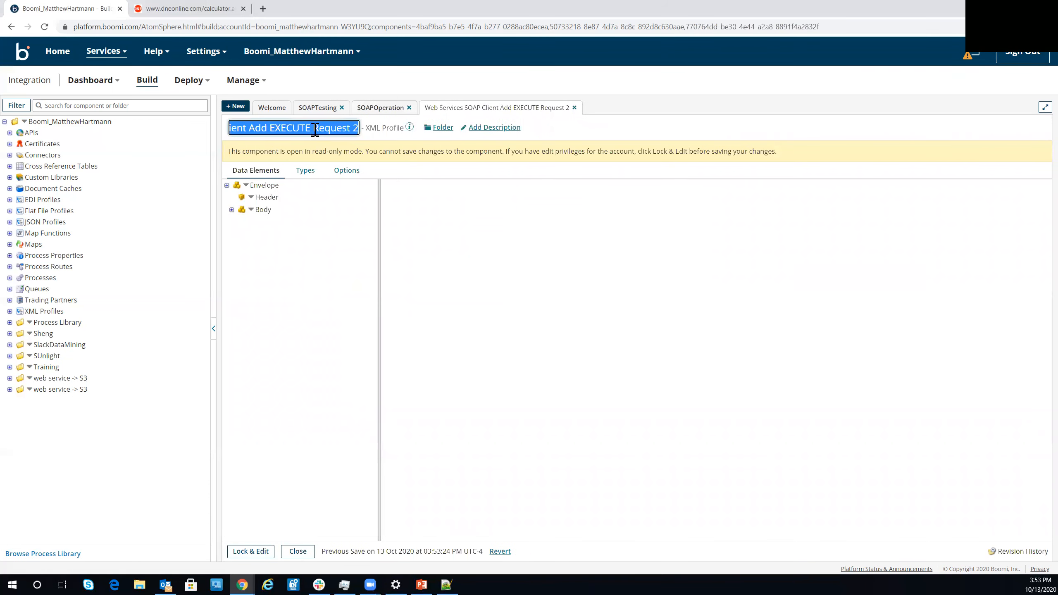
type("MySOAPRequest")
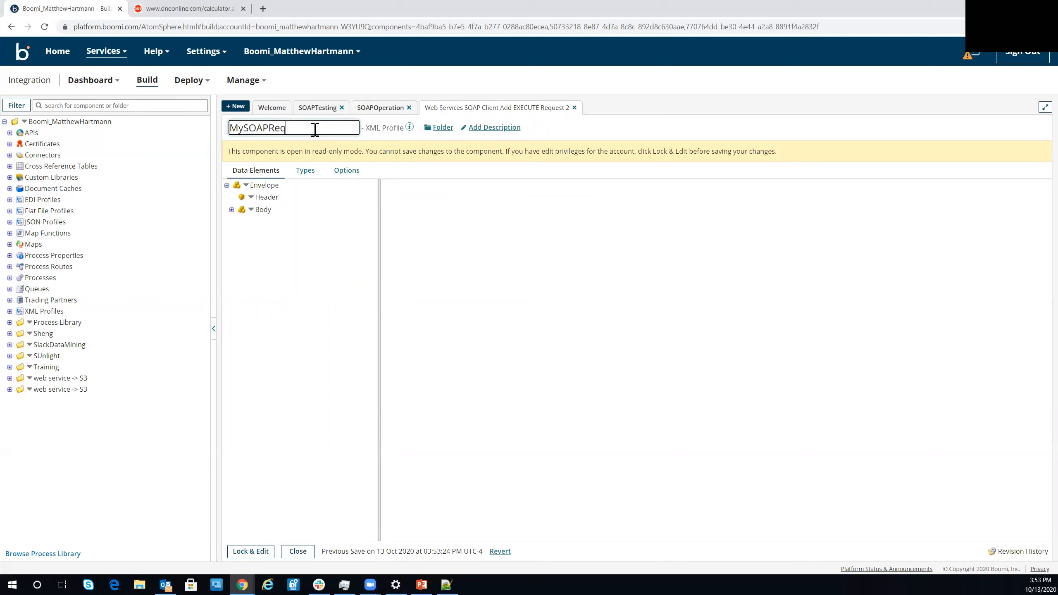
left_click(251, 551)
left_click(241, 551)
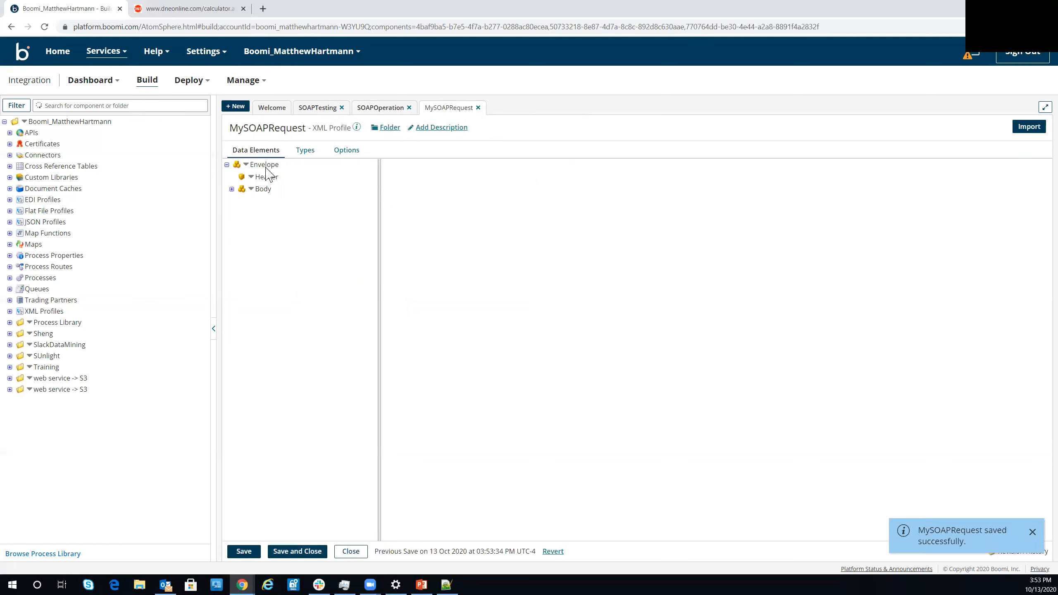
- Compare the intA and intB elements under Add in the request profile with their definitions in the calculator WSDL
left_click(231, 189)
left_click(237, 201)
left_click(183, 9)
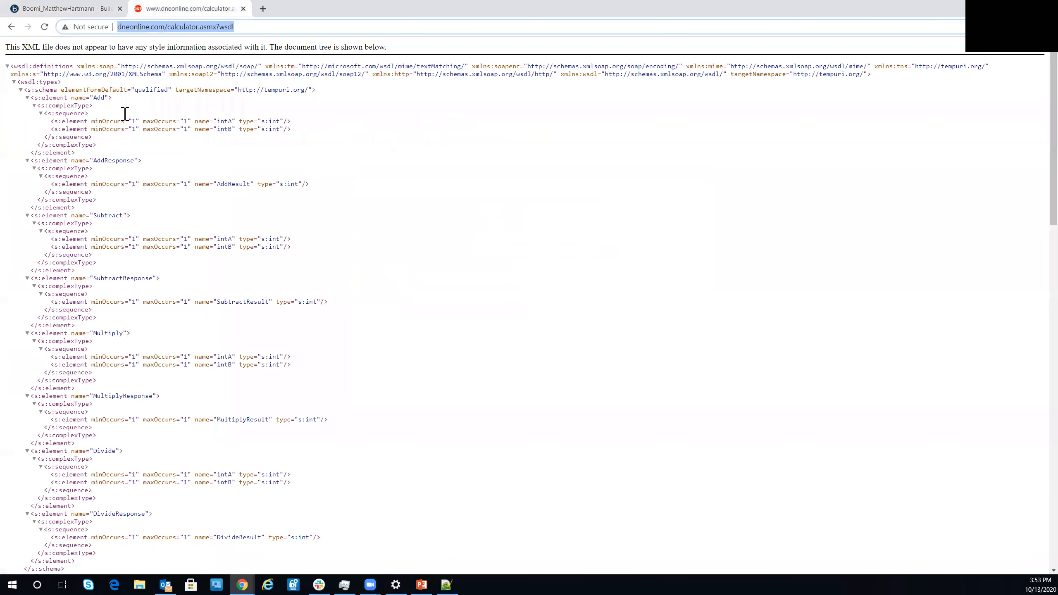
left_click_drag(203, 121, 256, 122)
left_click(199, 111)
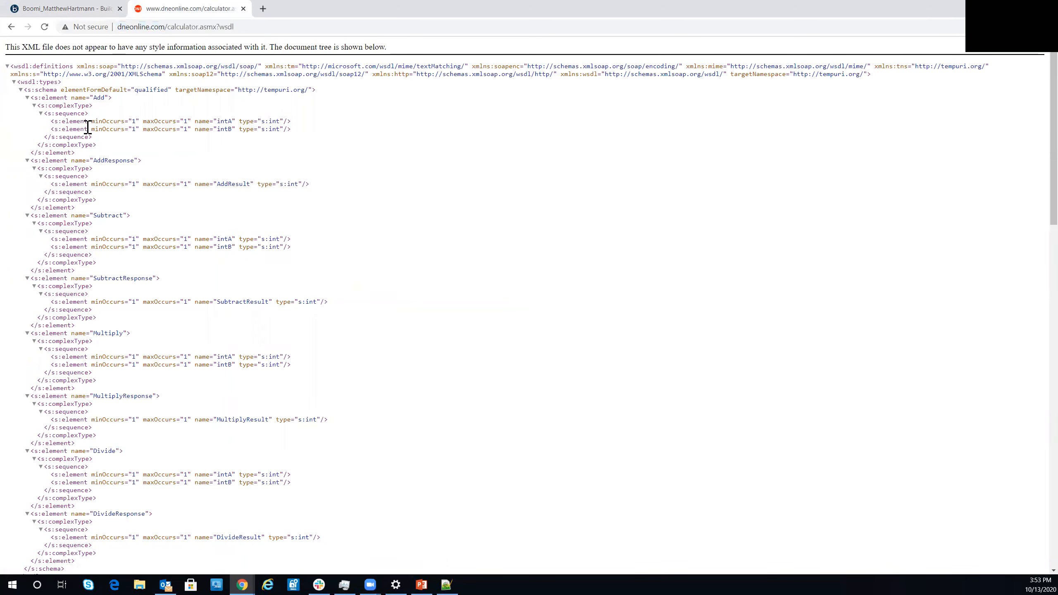
left_click(90, 8)
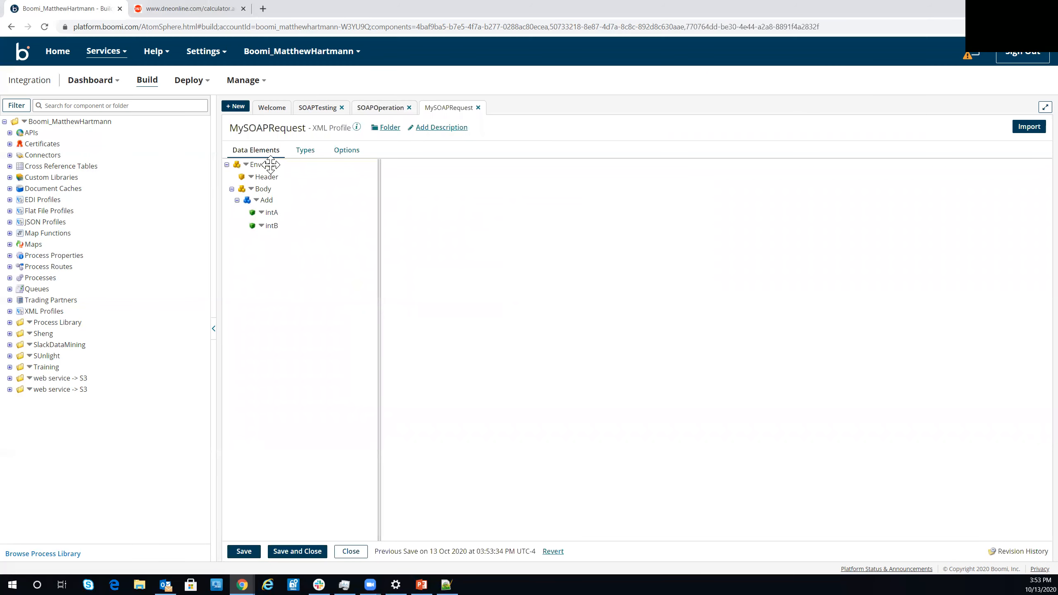
left_click(272, 213)
scroll(457, 344, "down", 3)
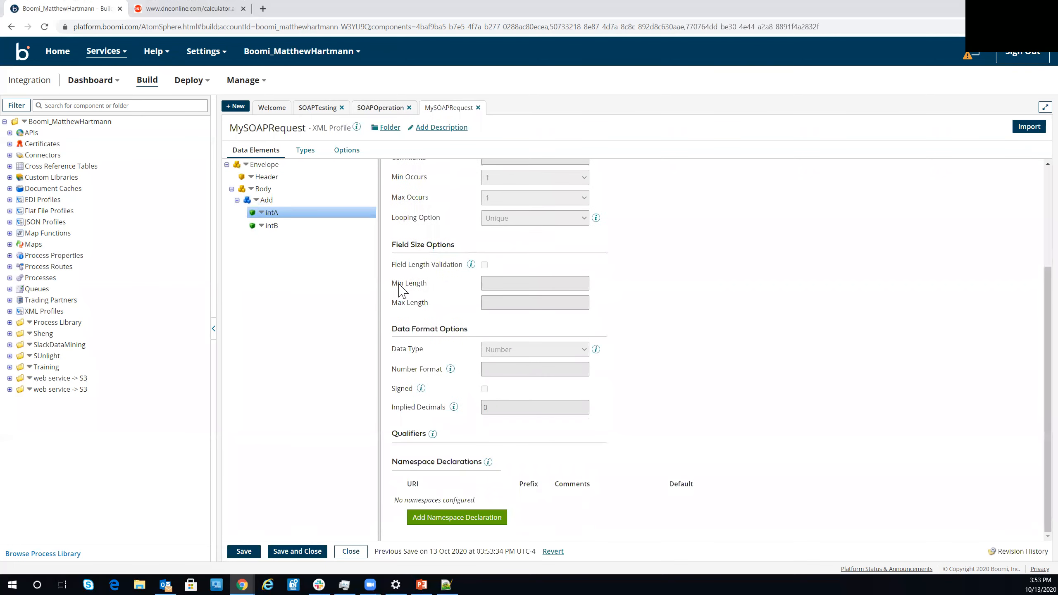
left_click(275, 225)
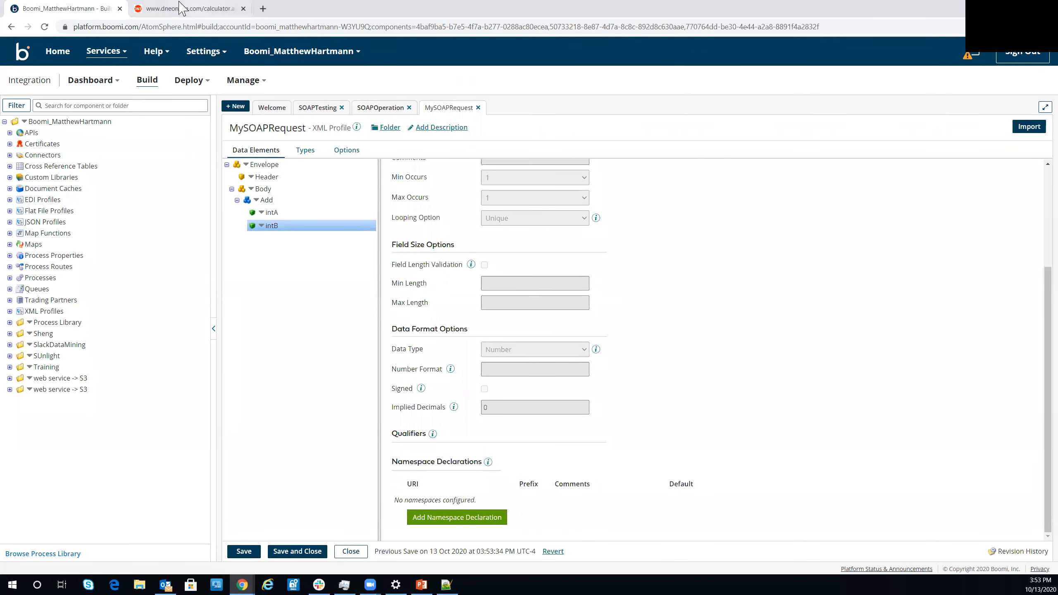
- Save and close SOAPOperation, and place the configured SOAP connector to the right of the Start shape
left_click(317, 111)
left_click(408, 108)
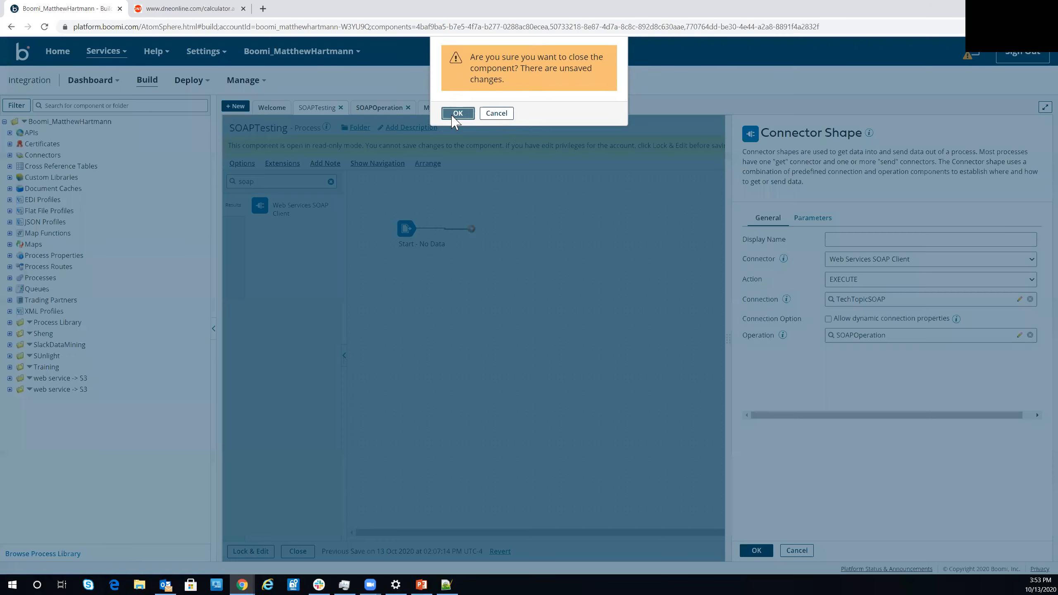
left_click(387, 109)
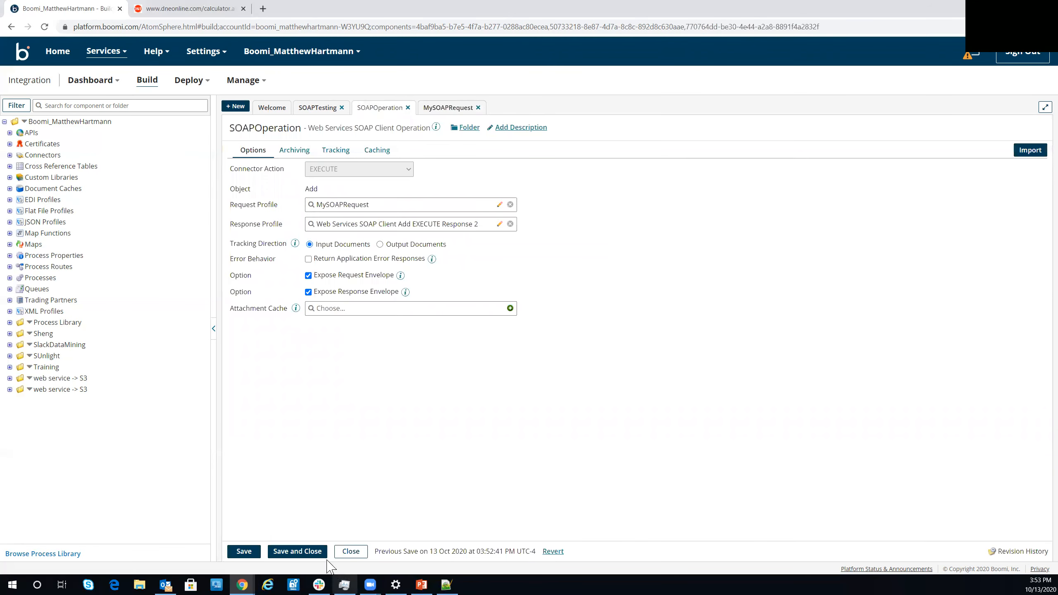
left_click(296, 554)
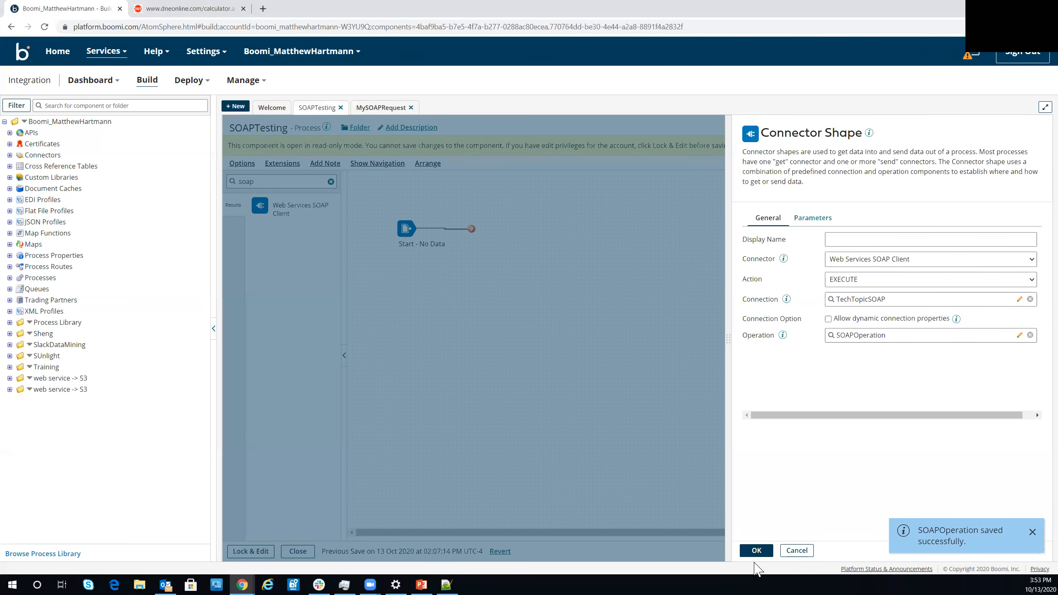
left_click(755, 551)
left_click_drag(747, 268, 594, 240)
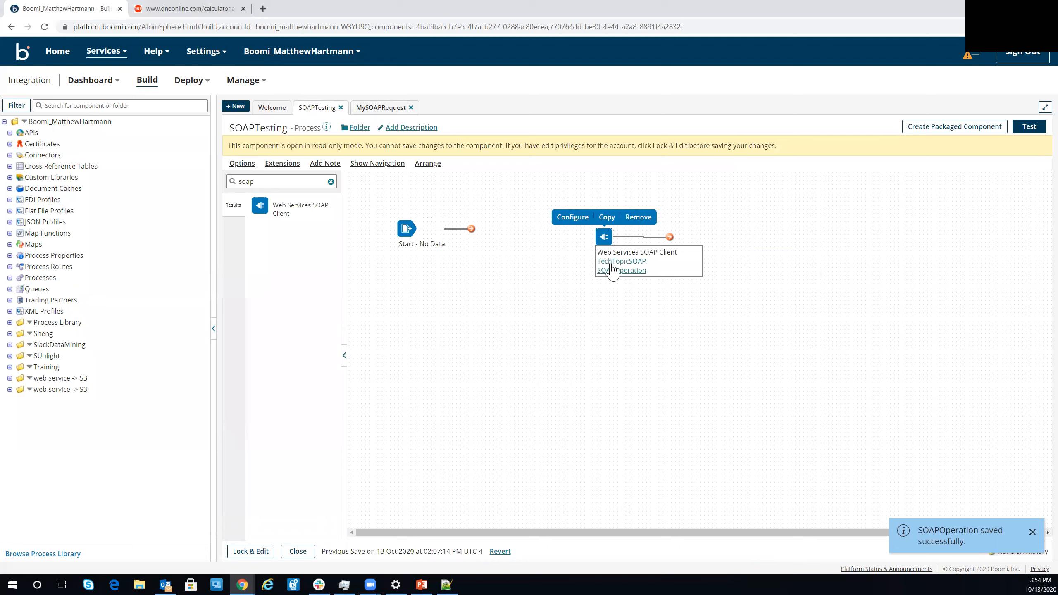
- Rename SOAPOperation's response profile MySOAPResponse, unlock it to inspect AddResult under Body, and save and close it
left_click(609, 270)
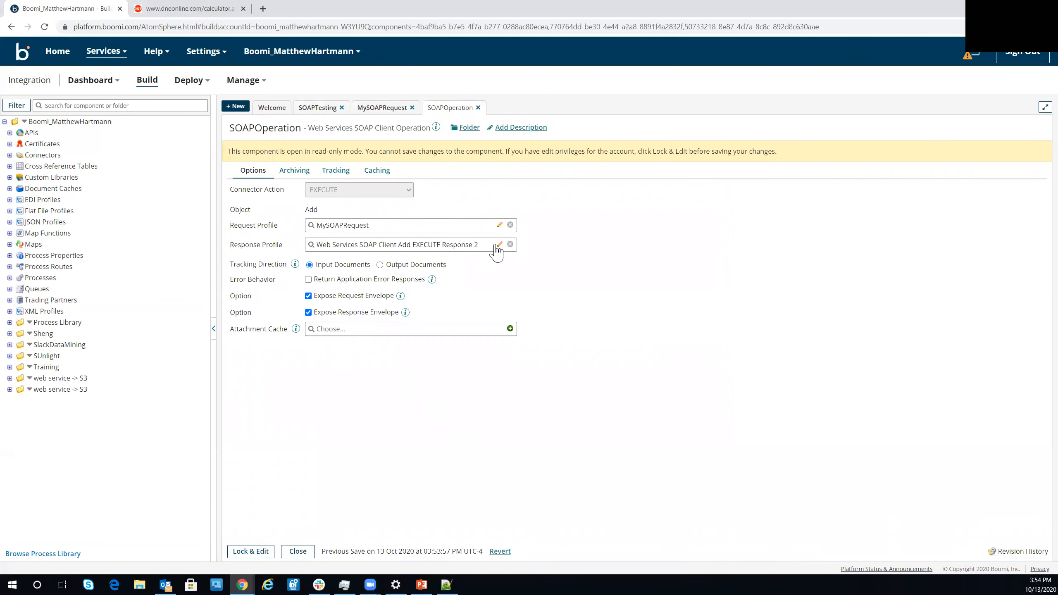
left_click(499, 245)
triple_click(282, 127)
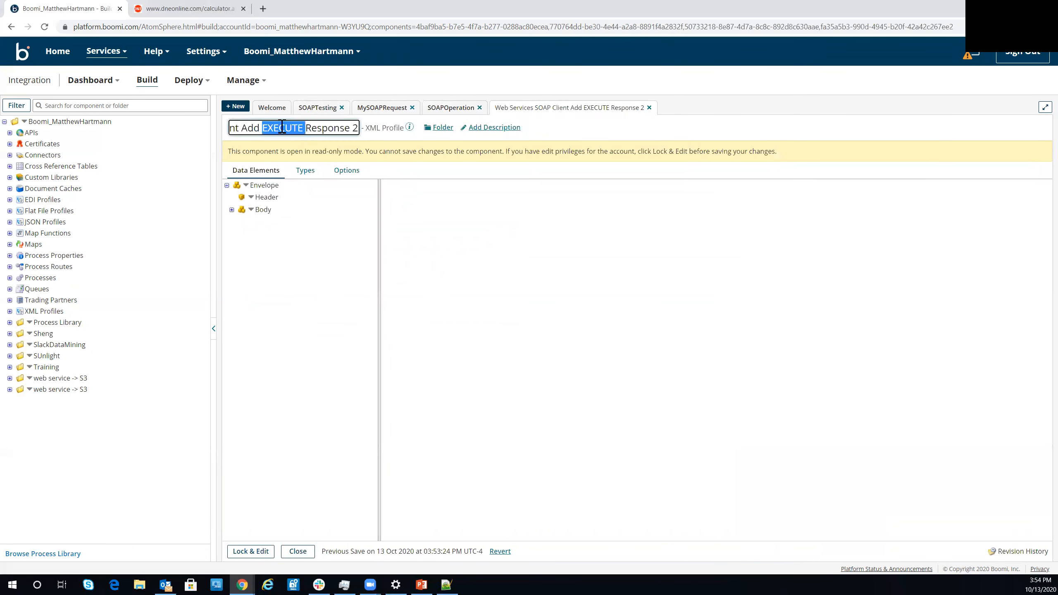
type("MySOAPResponse")
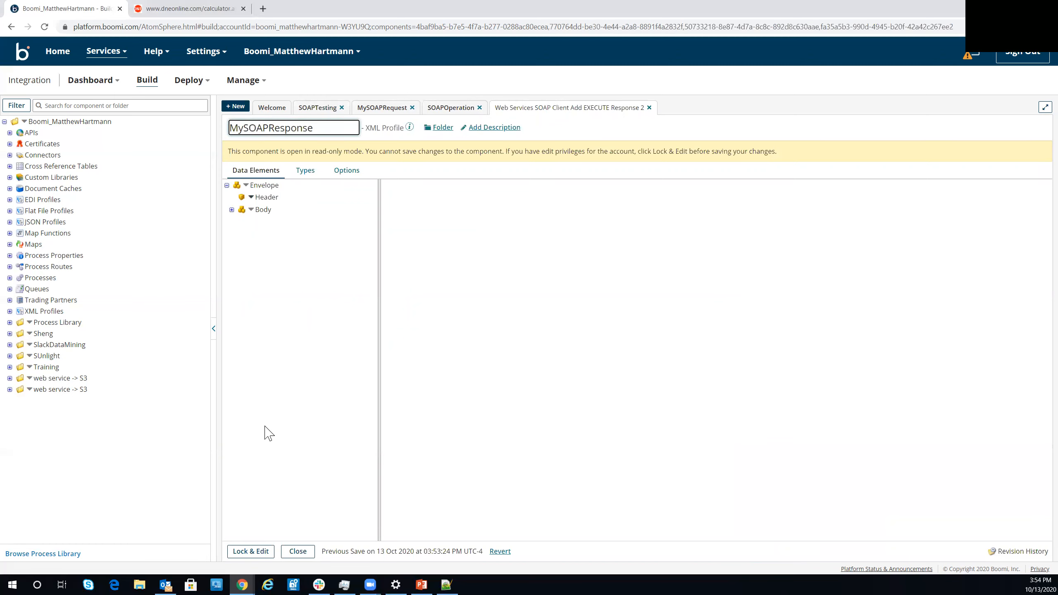
left_click(249, 551)
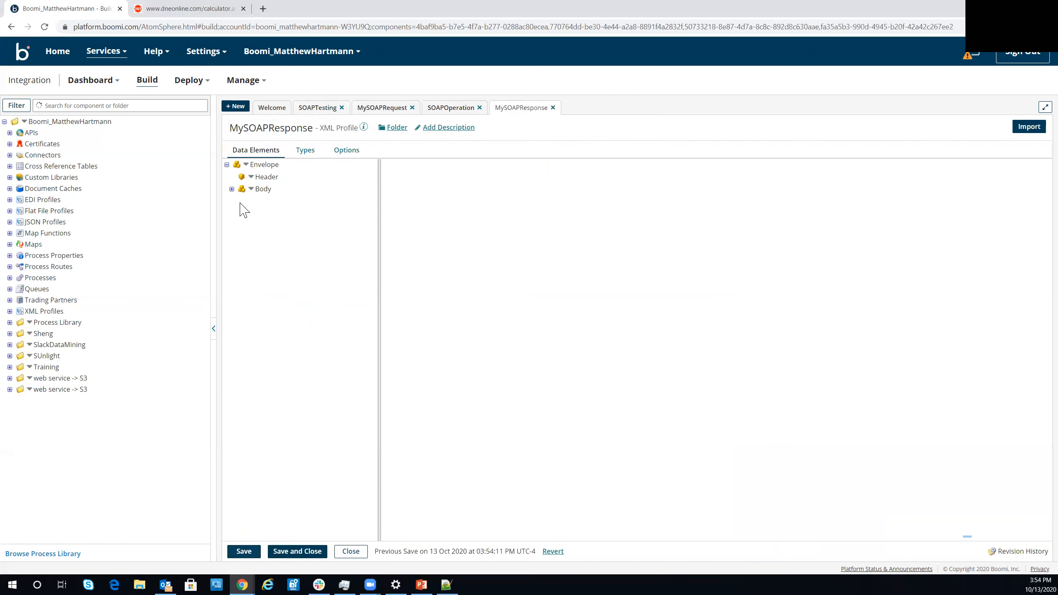
left_click(231, 189)
left_click(237, 200)
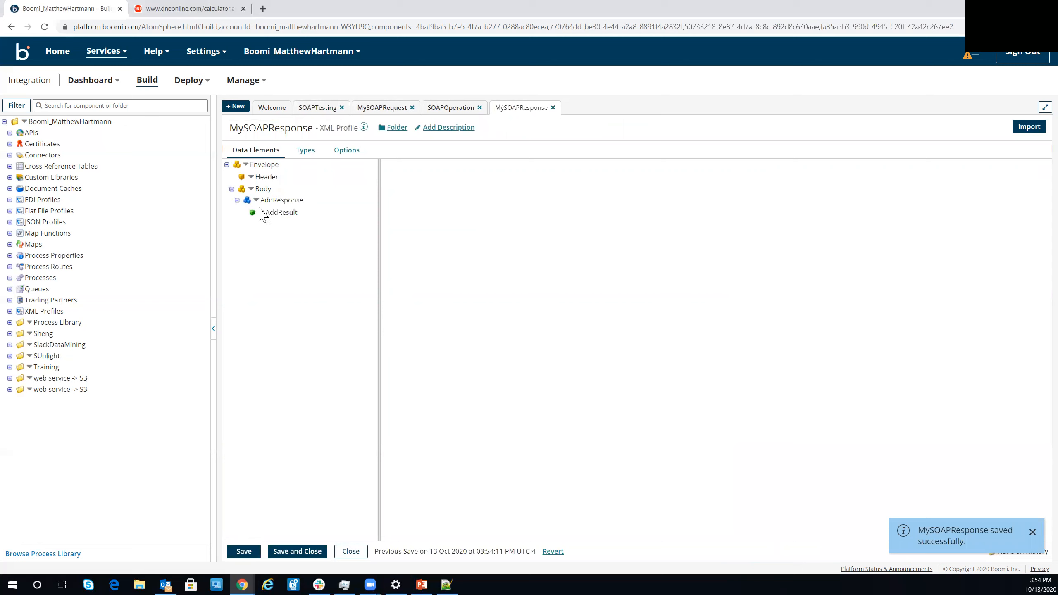
left_click(284, 552)
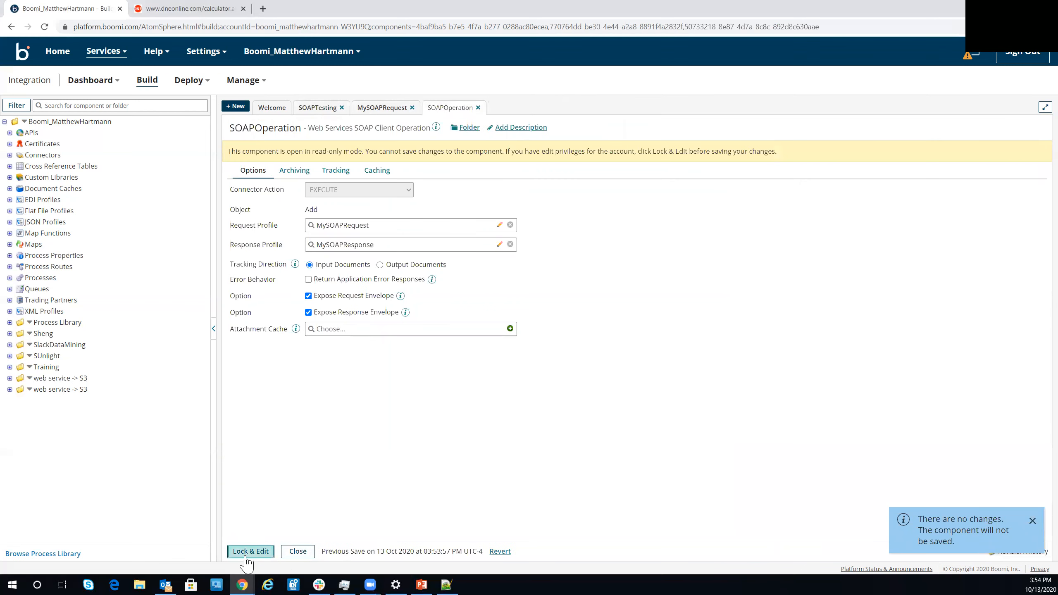
- Unlock SOAPOperation, save and close it, and unlock the SOAPTesting process for editing
left_click(250, 552)
left_click(248, 552)
left_click(248, 552)
- Add a Message shape containing the text 1 after the Start shape, save the process and align the shape before the SOAP connector
left_click_drag(299, 161, 217, 161)
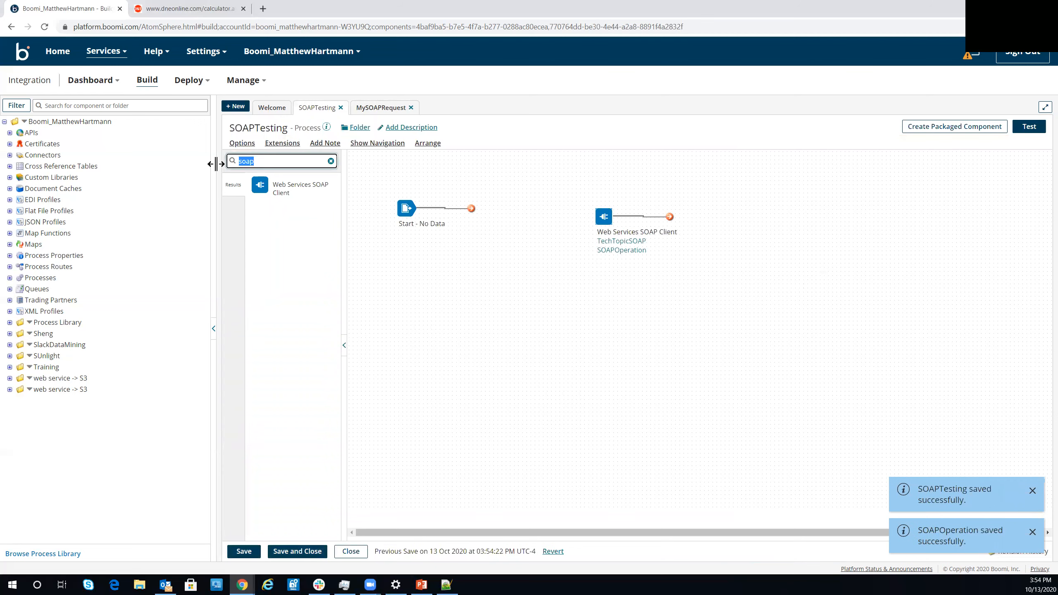
type("me")
left_click_drag(288, 184, 498, 211)
left_click(938, 246)
type("1")
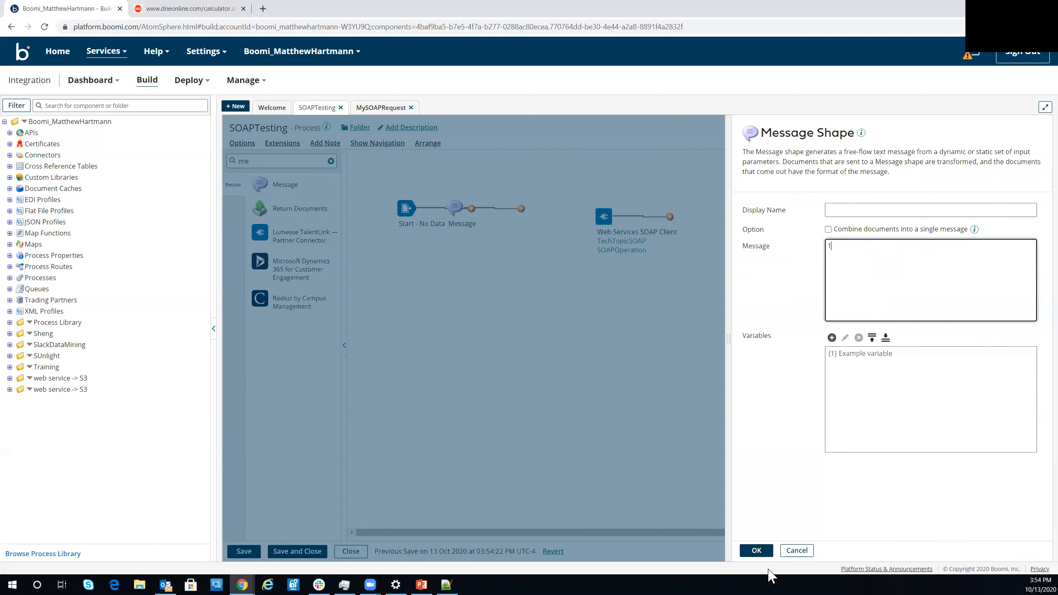
left_click(757, 551)
left_click(246, 551)
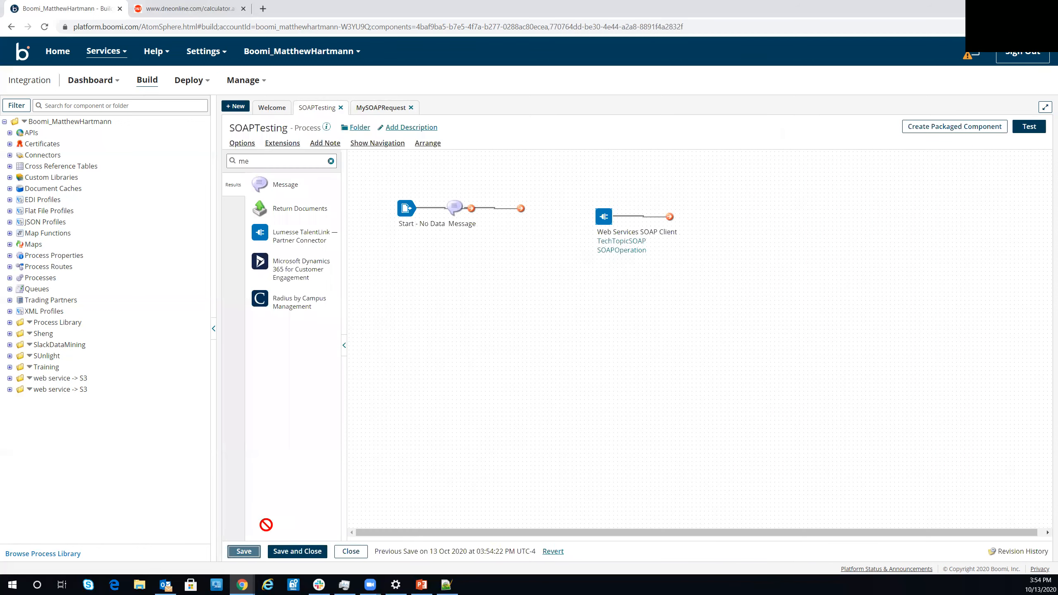
left_click_drag(455, 208, 480, 215)
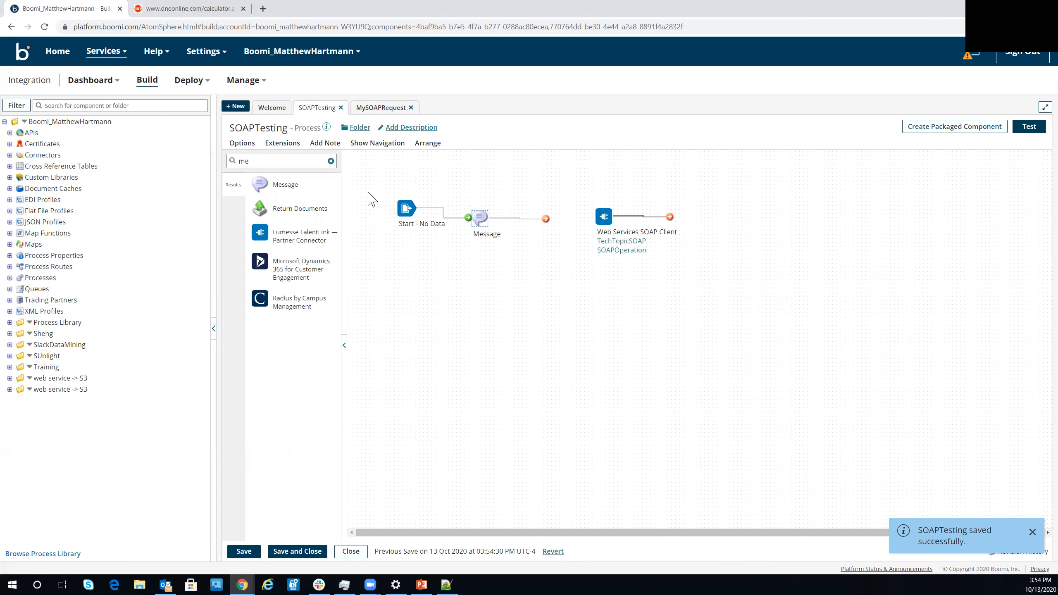
- Place a Map shape after Message and save a new map with the flat file profile AdamTest as its source
left_click(330, 161)
left_click_drag(303, 184, 547, 217)
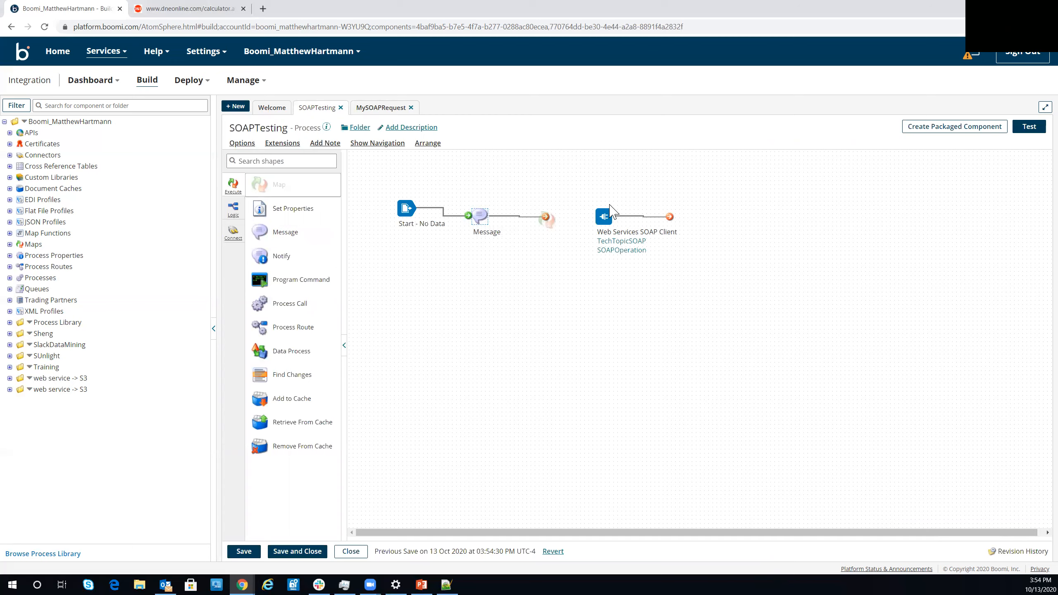
left_click(1044, 219)
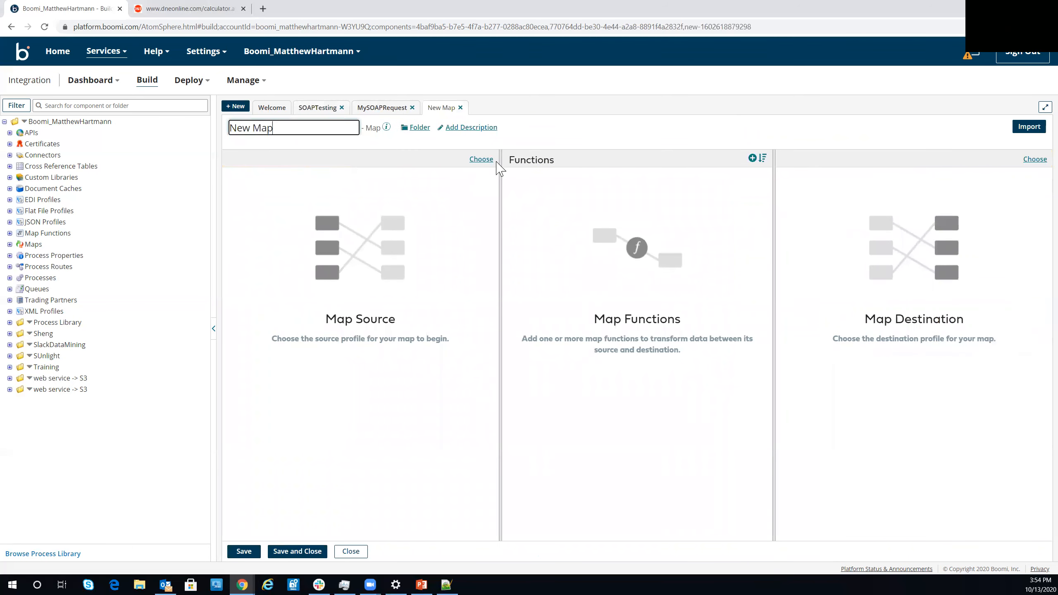
left_click(480, 160)
left_click(467, 205)
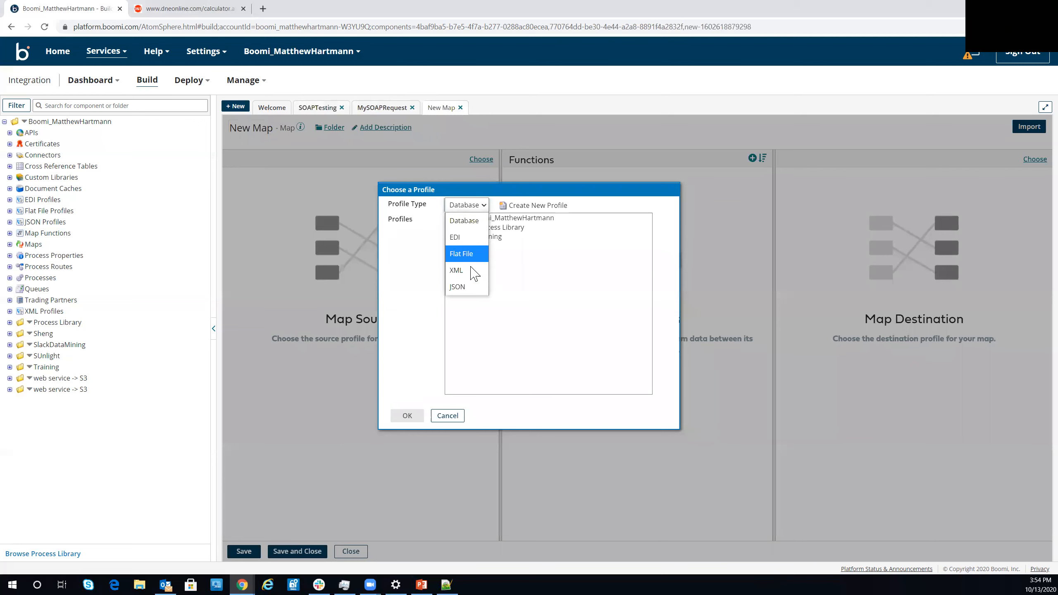
left_click(472, 252)
left_click(489, 230)
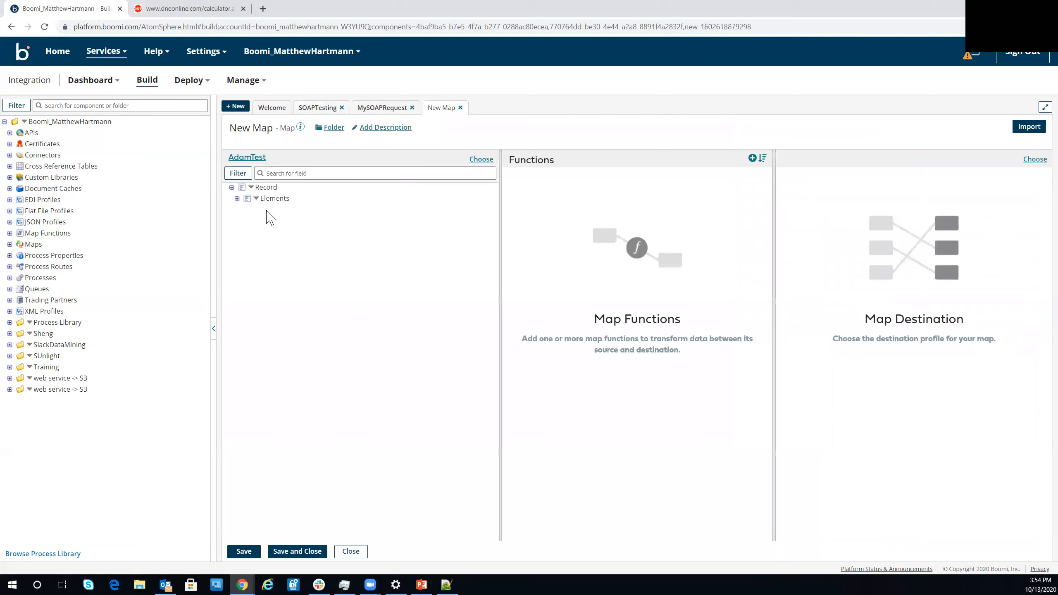
left_click(250, 551)
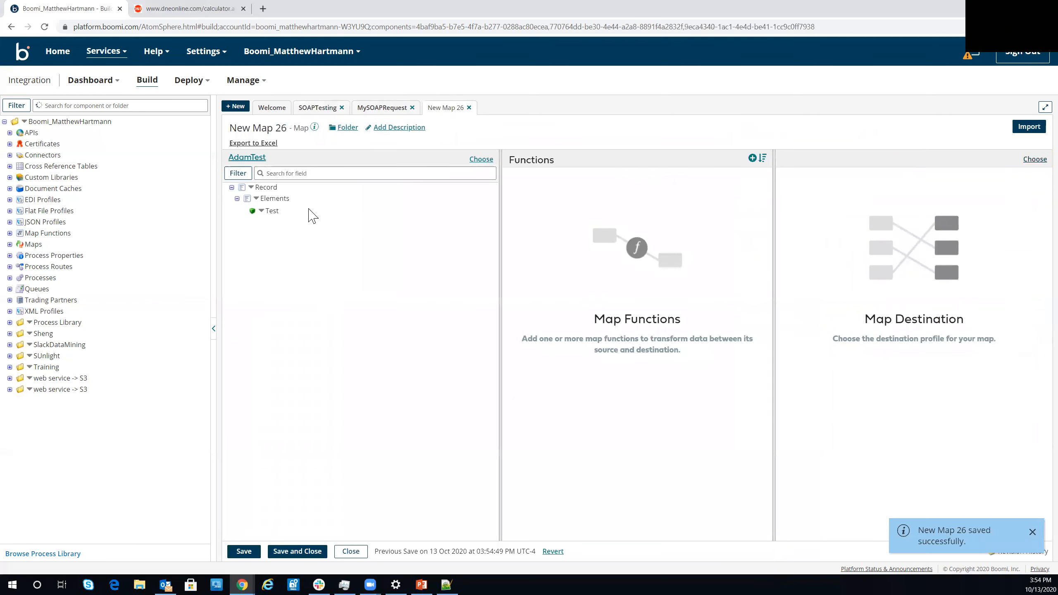
- Set the XML profile MySOAPRequest as the map's destination
left_click(481, 159)
left_click(466, 205)
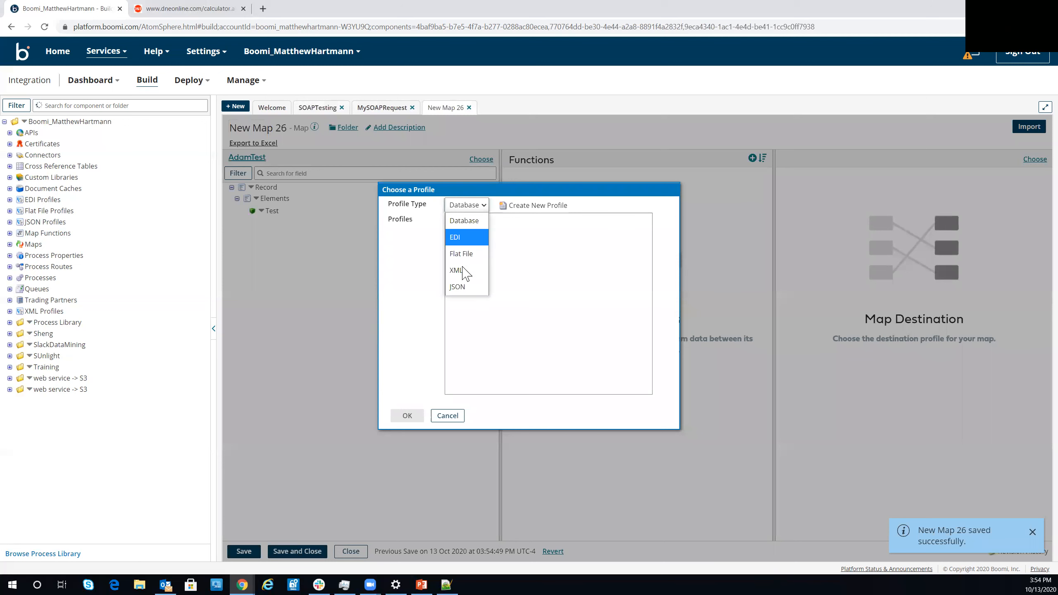
left_click(462, 271)
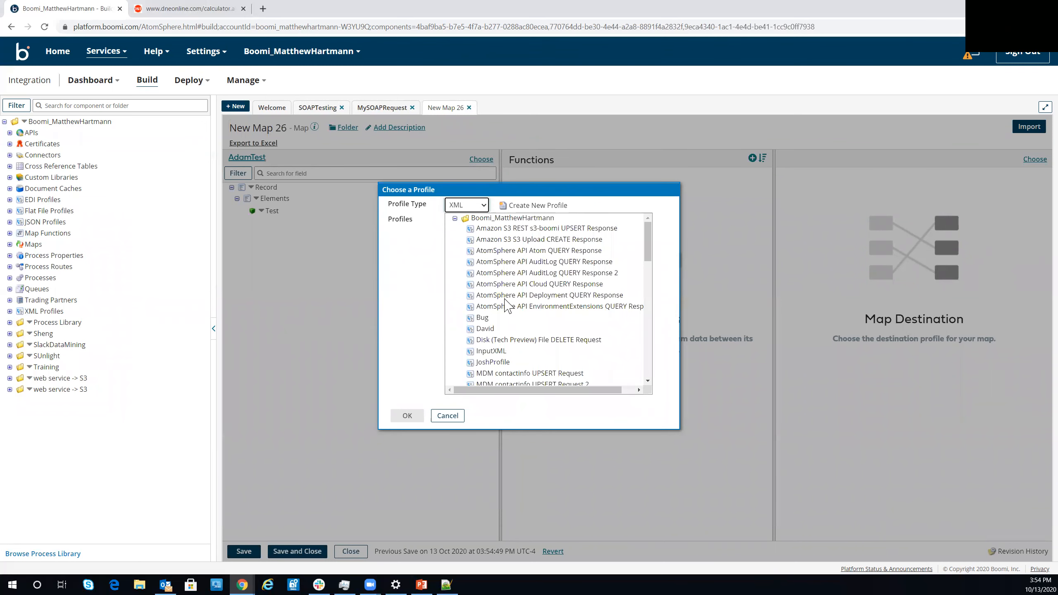
scroll(507, 313, "down", 3)
scroll(505, 312, "down", 4)
scroll(487, 281, "up", 1)
left_click(502, 276)
left_click(408, 415)
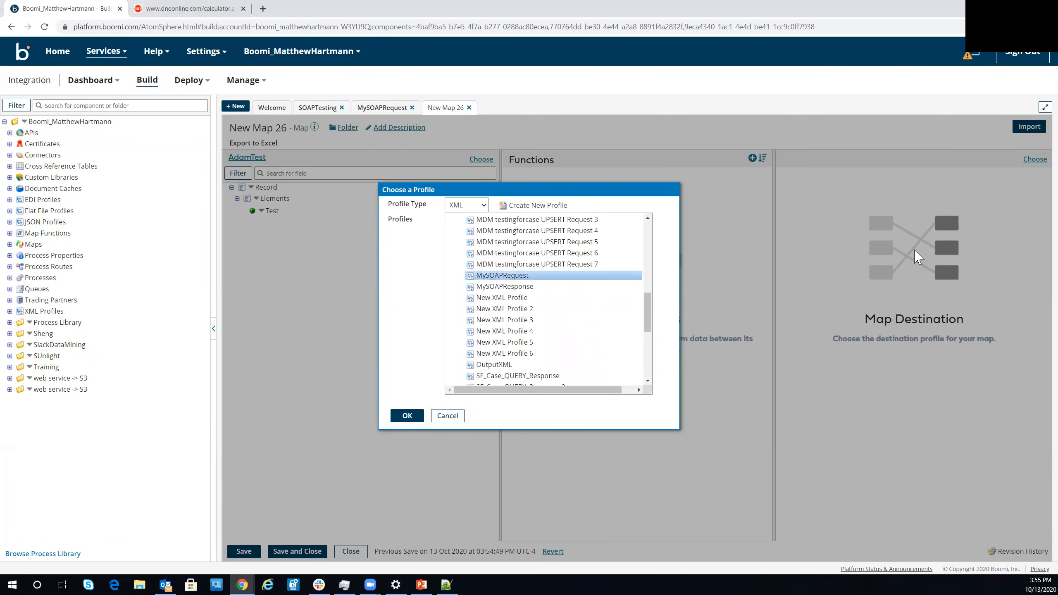
- Set the default values of the destination elements under Add to 2 for intA and 3 for intB
left_click(1039, 211)
left_click(1034, 223)
left_click(1008, 235)
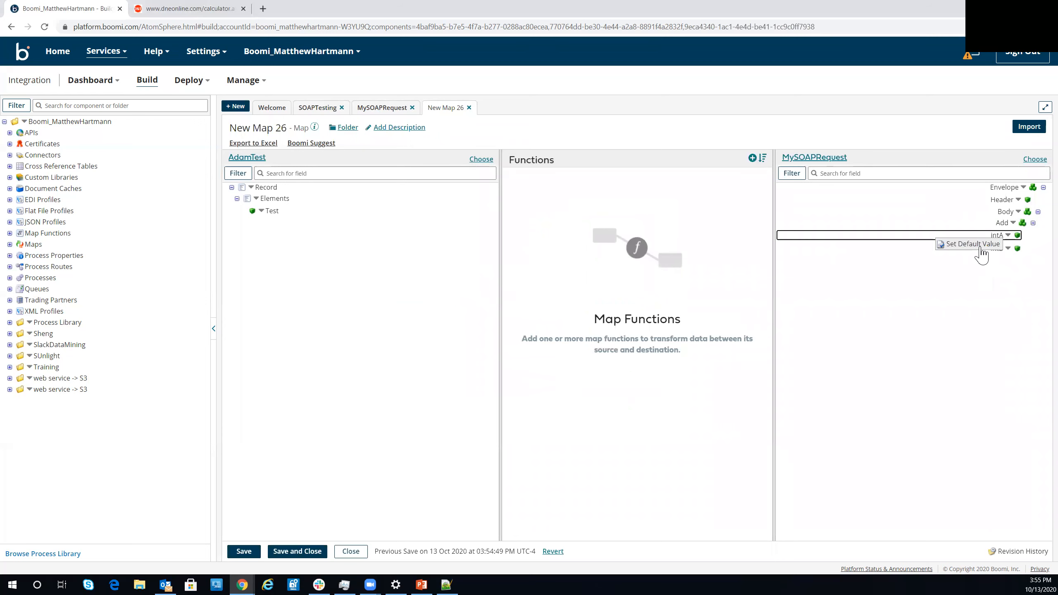
left_click(972, 244)
type("2")
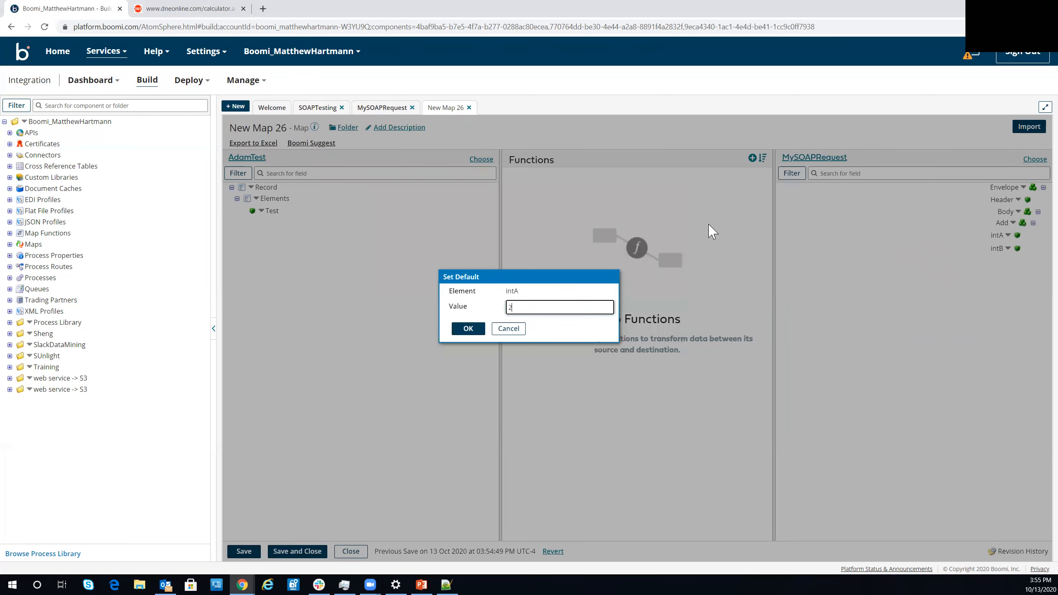
key("Return")
left_click(960, 250)
type("1")
- Check the documentation of the Add operation under CalculatorSoap in the calculator WSDL
left_click(200, 8)
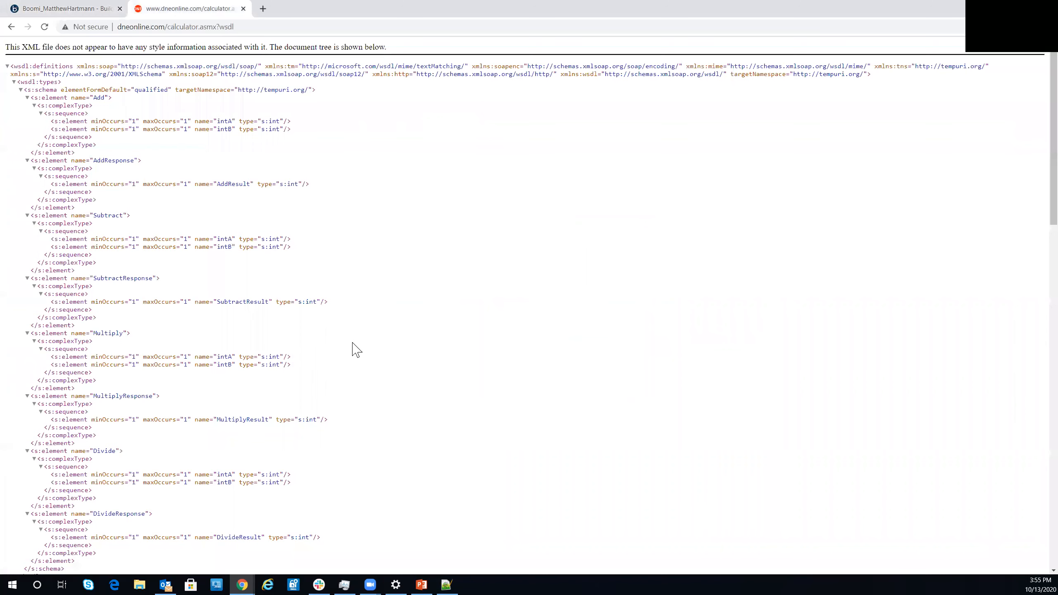
scroll(352, 349, "down", 10)
triple_click(440, 272)
left_click(437, 269)
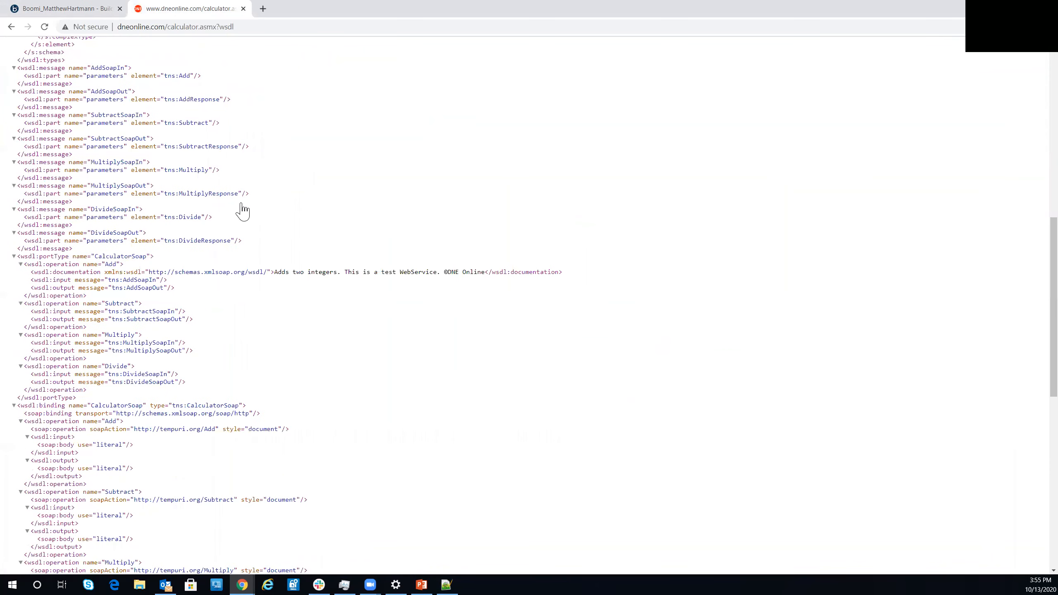
- Save and close the map, and connect the flow through the SOAP connector to a Stop shape
left_click(67, 8)
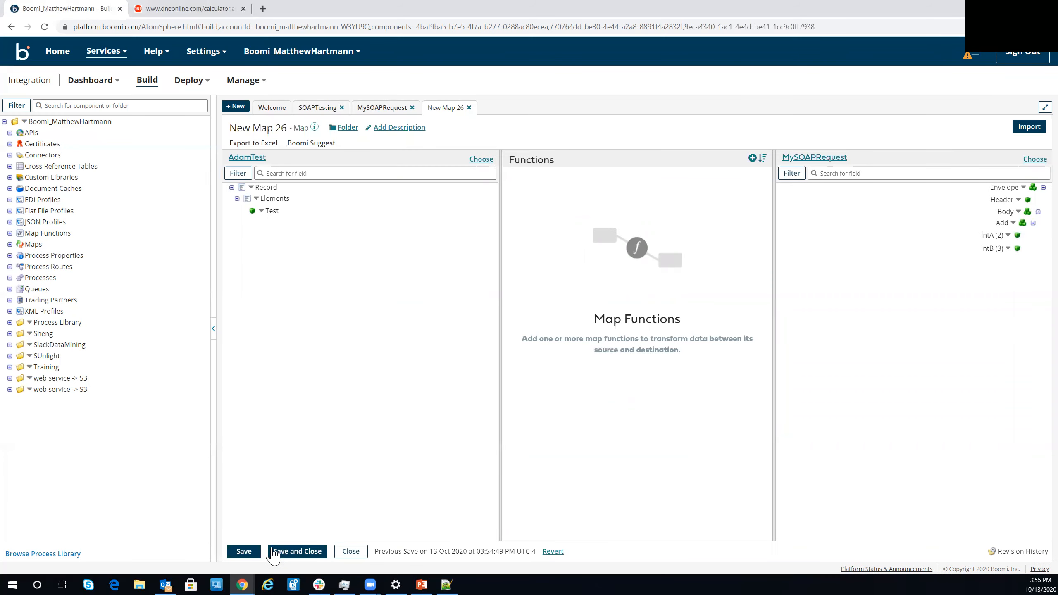
left_click(240, 551)
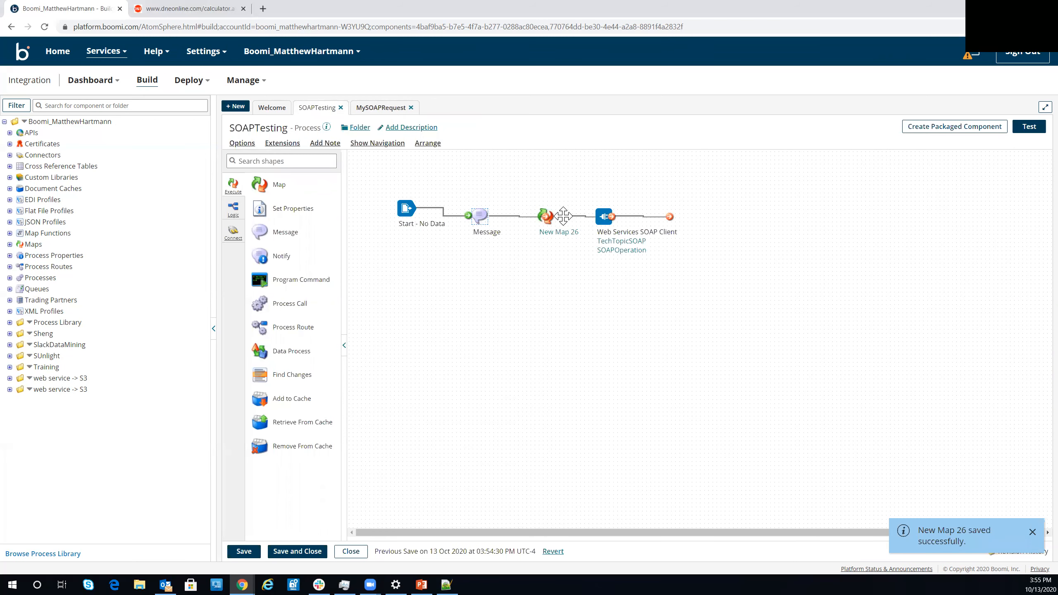
left_click(275, 160)
type("s")
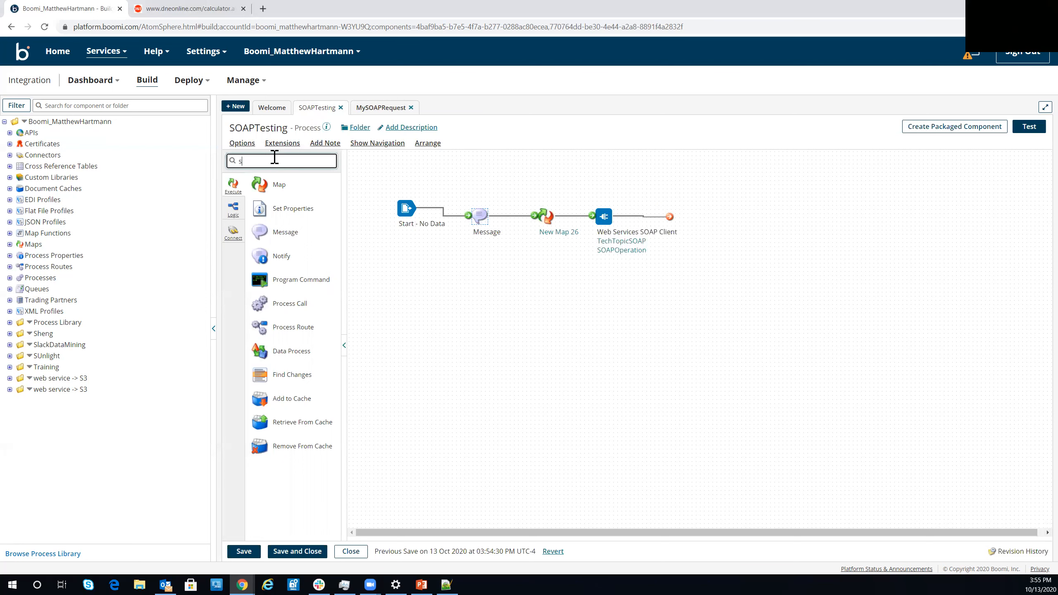
type("top")
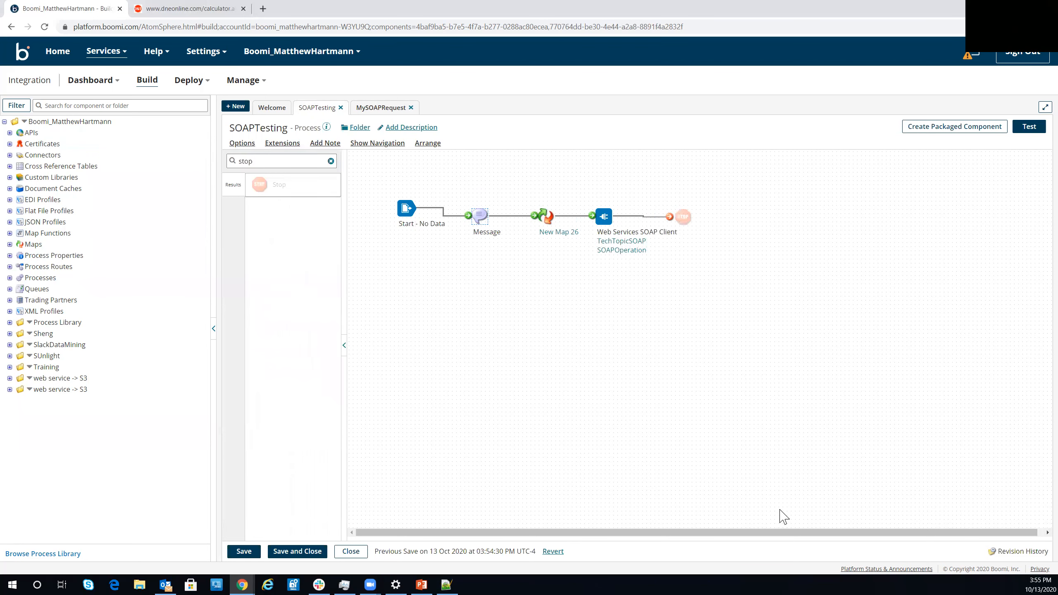
left_click(683, 217)
key("Return")
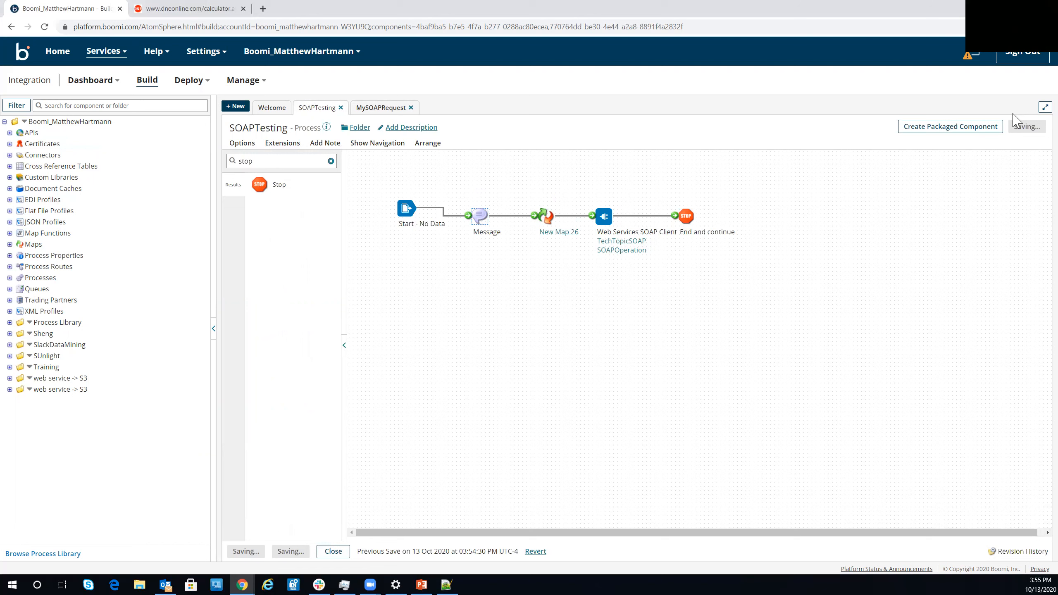
- Run a test of the SOAPTesting process and open the request document at the SOAP connector
left_click(1017, 131)
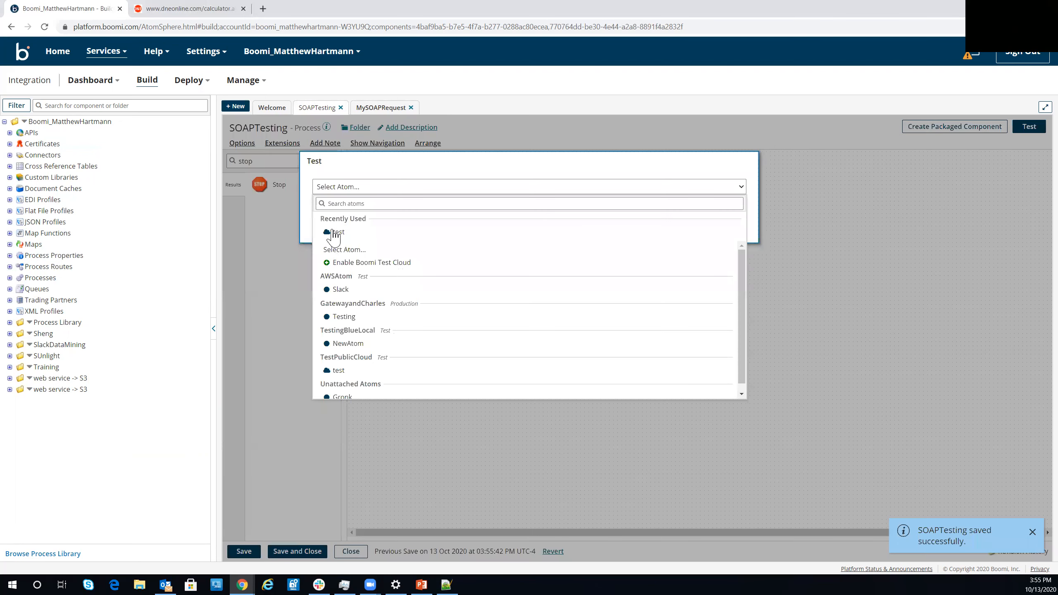
left_click(334, 238)
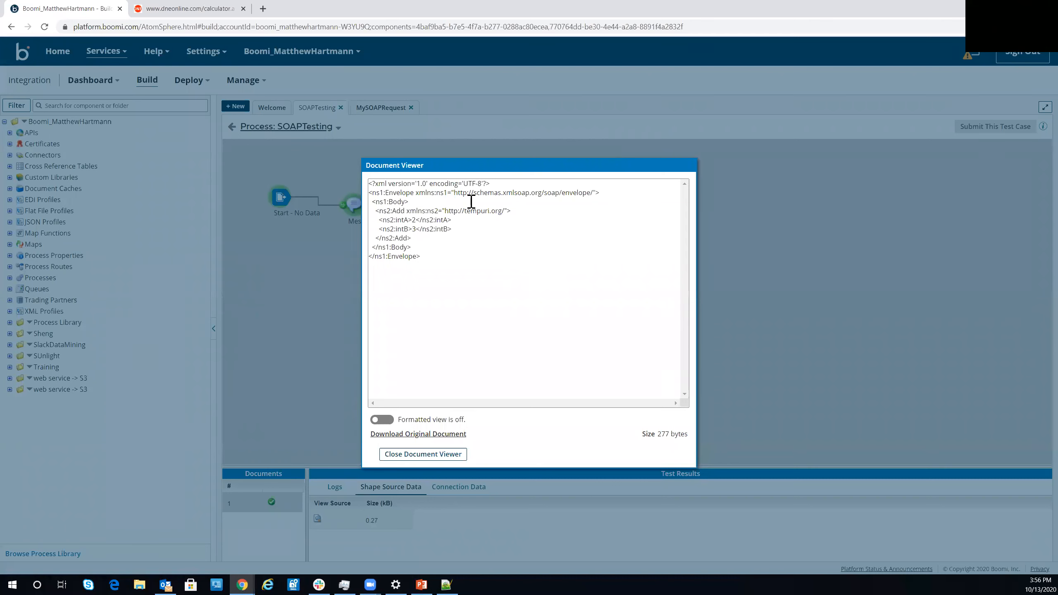
left_click_drag(456, 191, 594, 192)
key("ctrl+c")
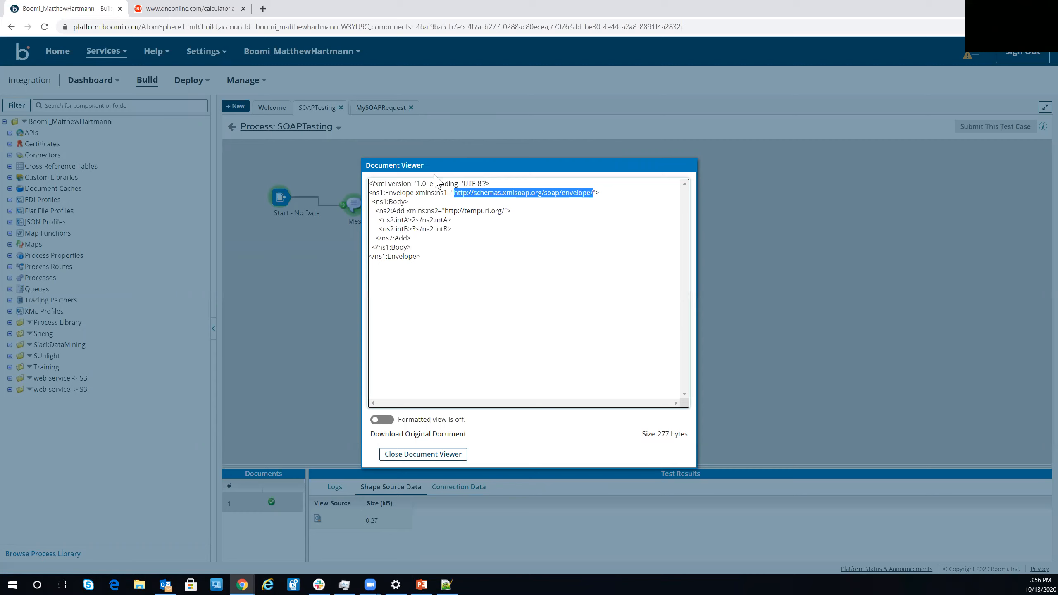
left_click(263, 8)
key("ctrl+v")
key("Return")
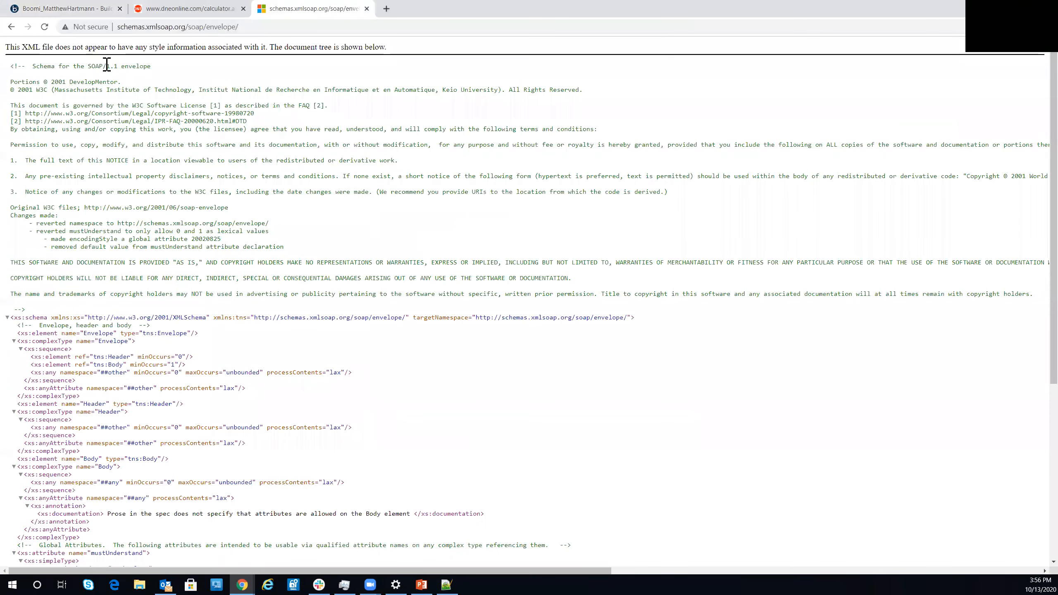
scroll(73, 42, "down", 3)
- Examine the Body and the intA and intB elements in the test's request document, and close the viewer
left_click(65, 9)
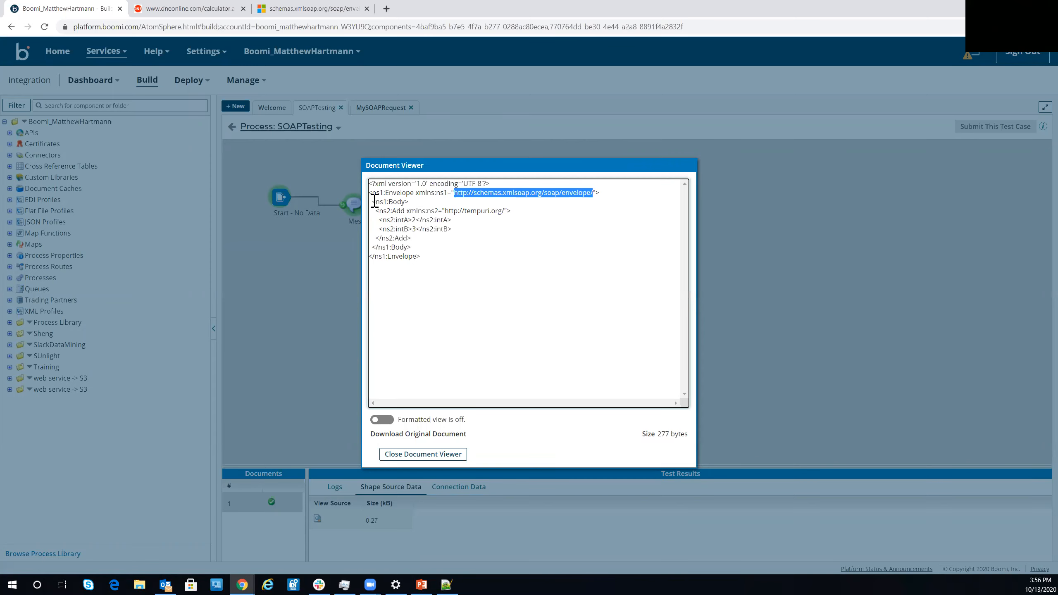
left_click_drag(454, 245, 391, 205)
left_click(388, 203)
left_click_drag(453, 230, 379, 220)
left_click(407, 203)
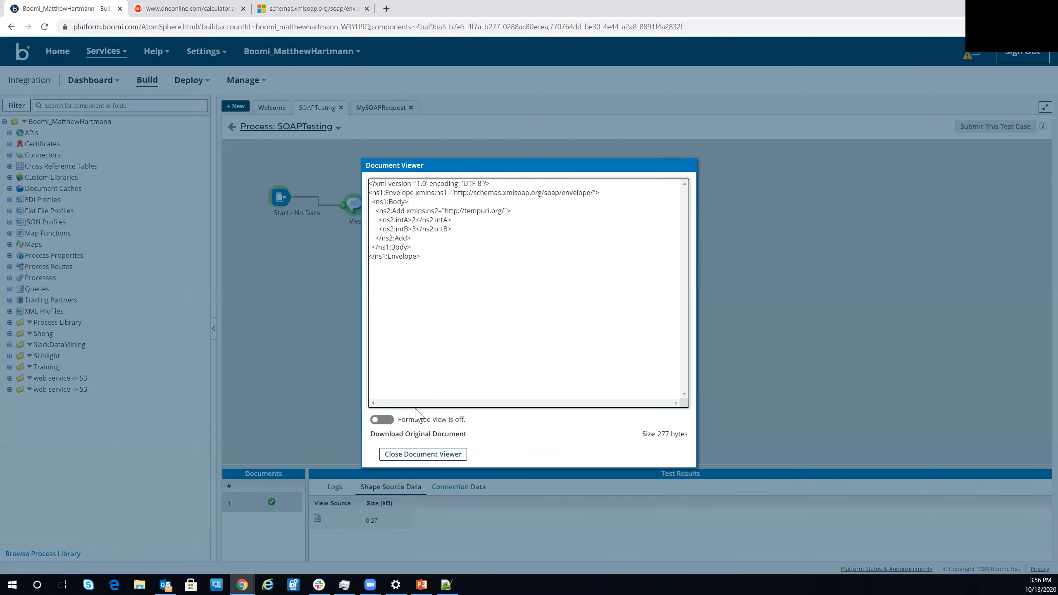
left_click(418, 455)
- Examine the AddResult element in the response document at the Stop shape, and return to the process canvas
left_click(562, 211)
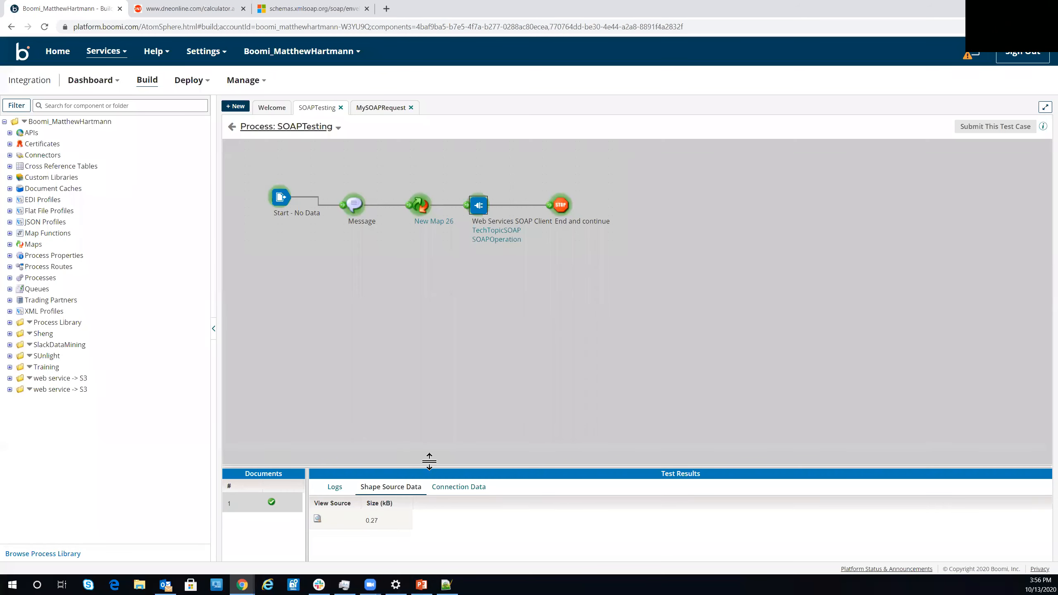
left_click(318, 521)
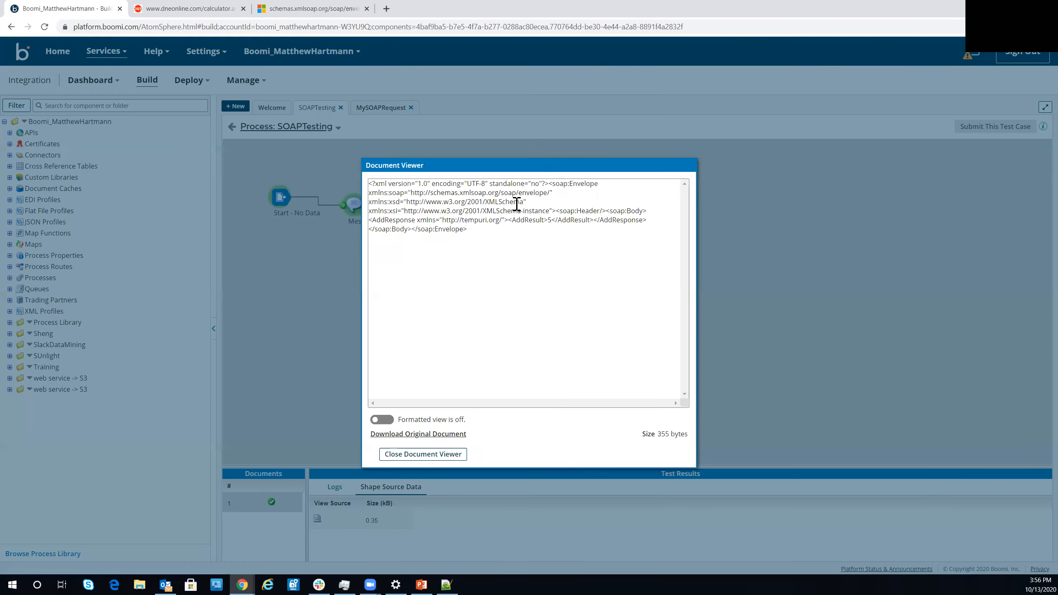
double_click(549, 220)
left_click_drag(372, 219, 479, 213)
left_click(509, 221)
left_click(603, 225, "shift")
left_click(587, 221)
left_click(414, 453)
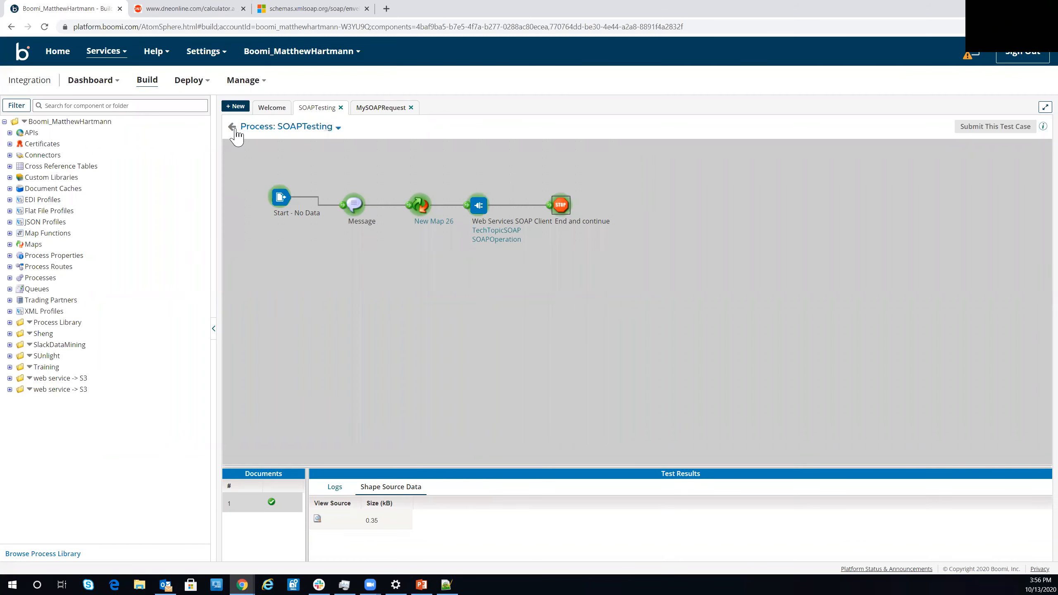
left_click(233, 128)
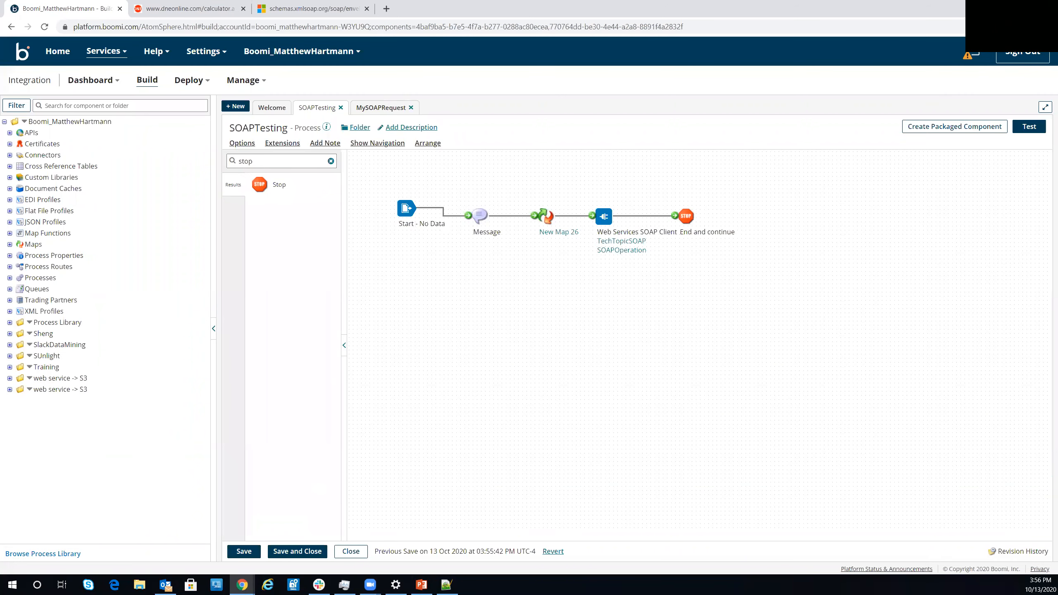